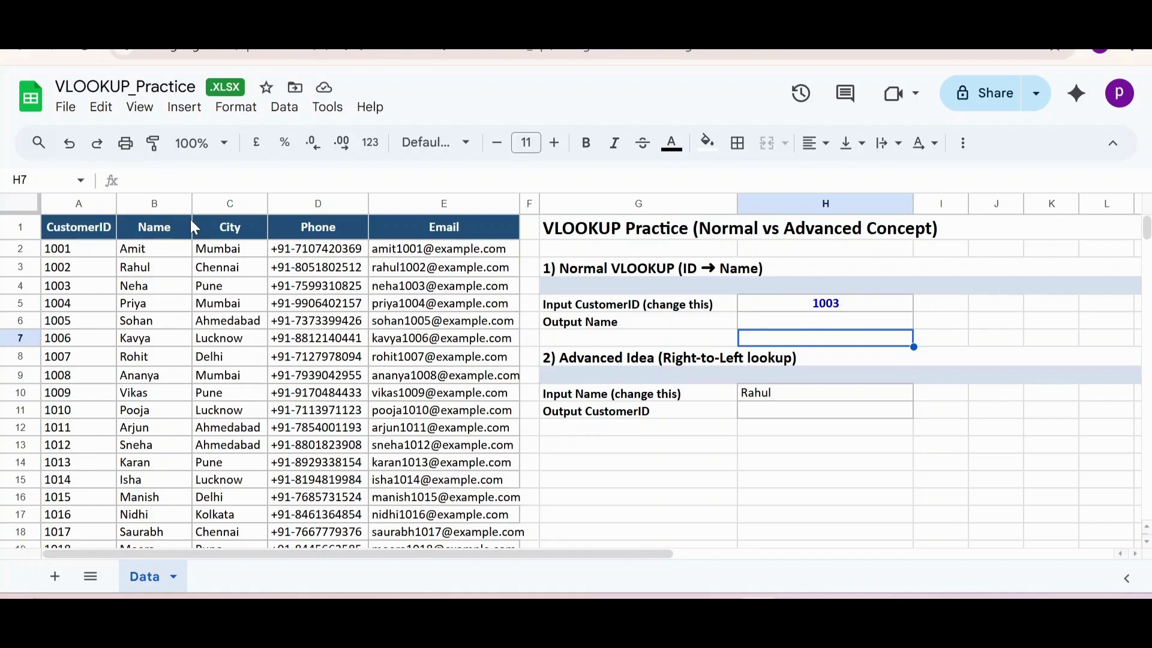
Start a VLOOKUP formula in the Output Name cell H6 with the input CustomerID cell H5 as the search key
click(792, 322)
text(=VL)
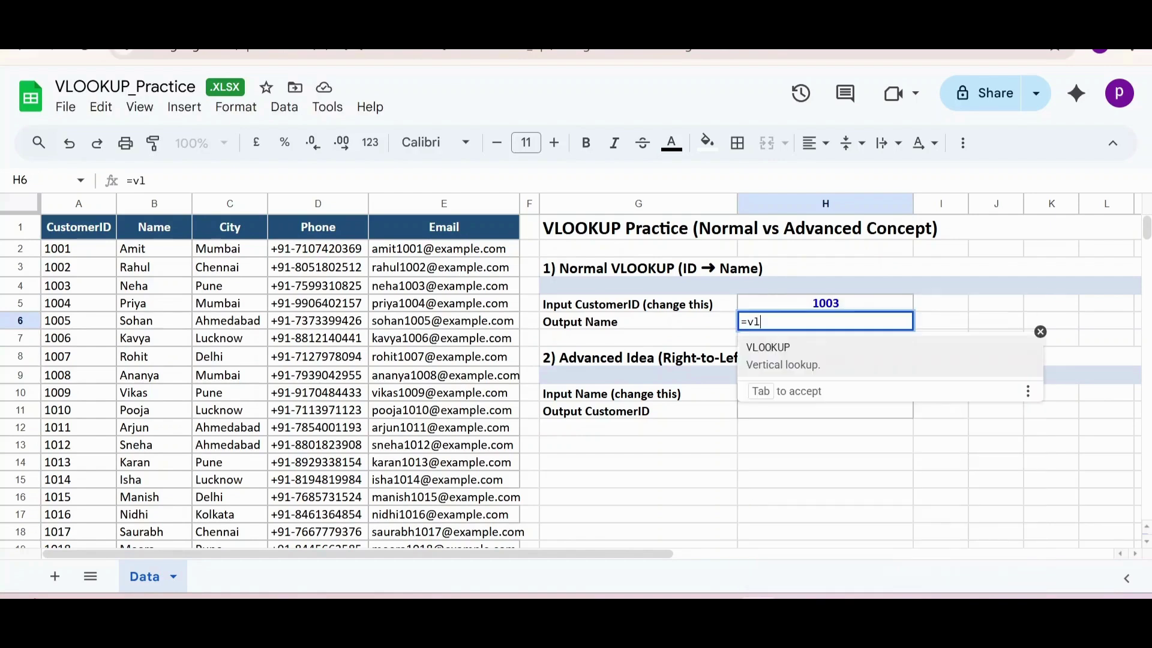
key(Tab)
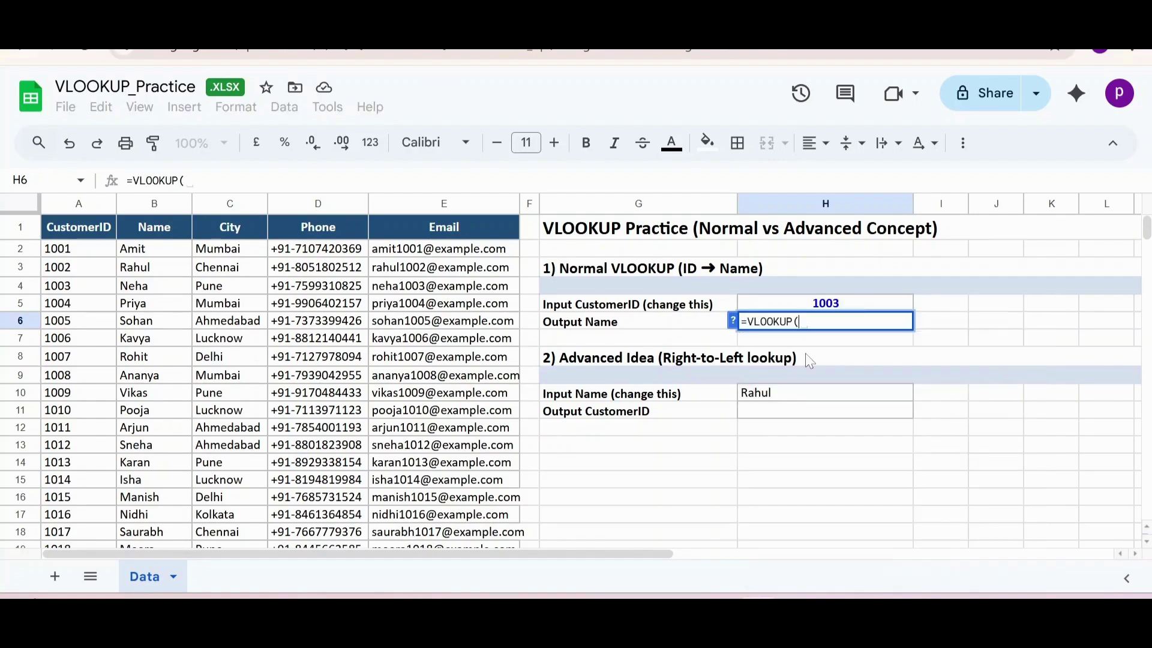
click(732, 321)
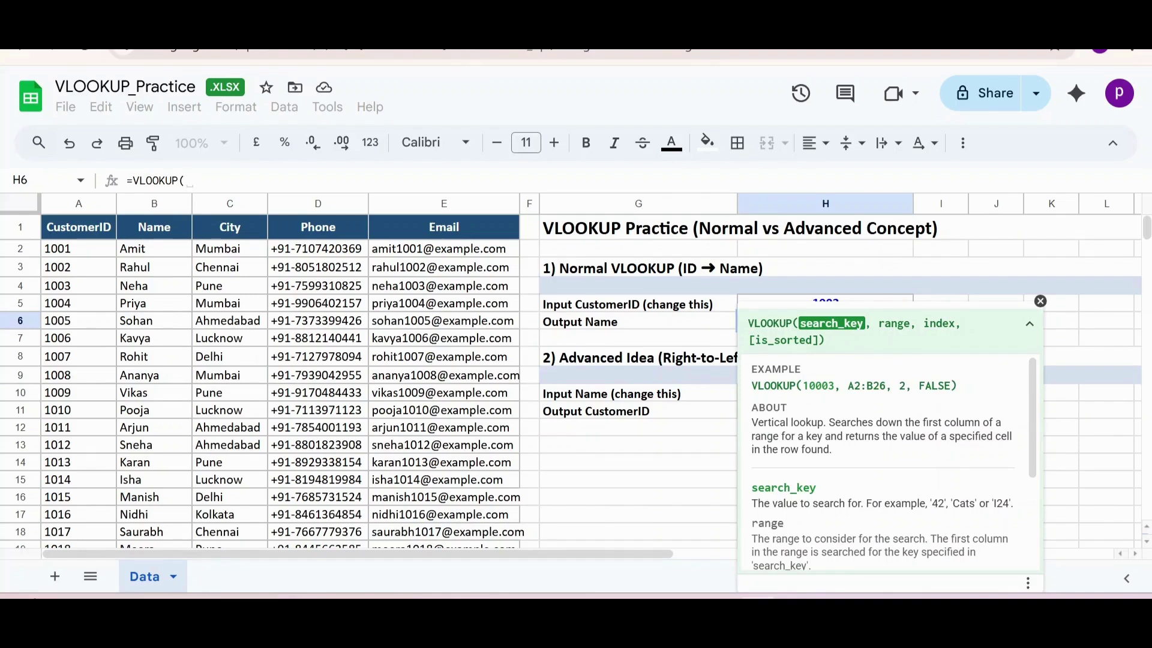
click(1040, 301)
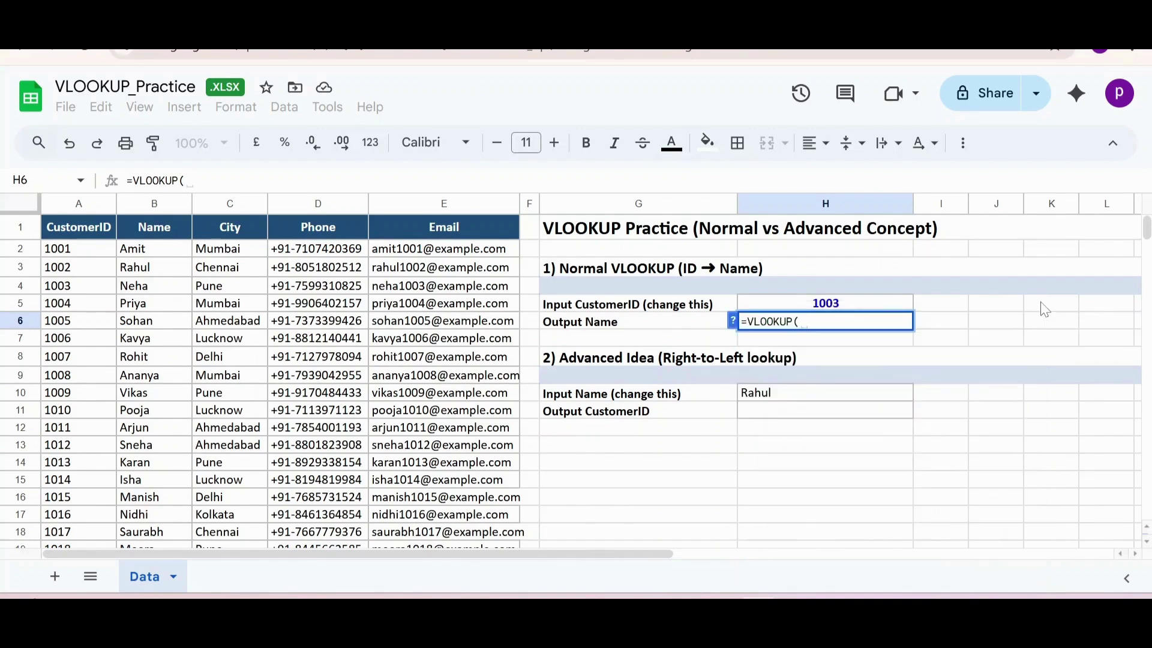
click(849, 305)
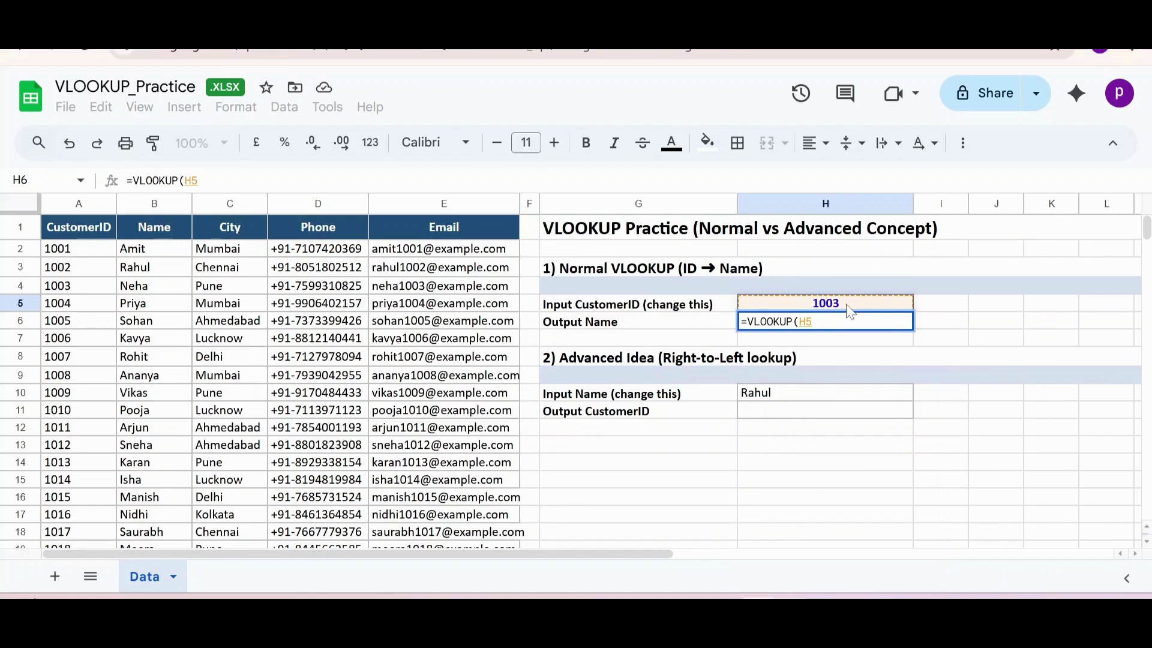
text(,)
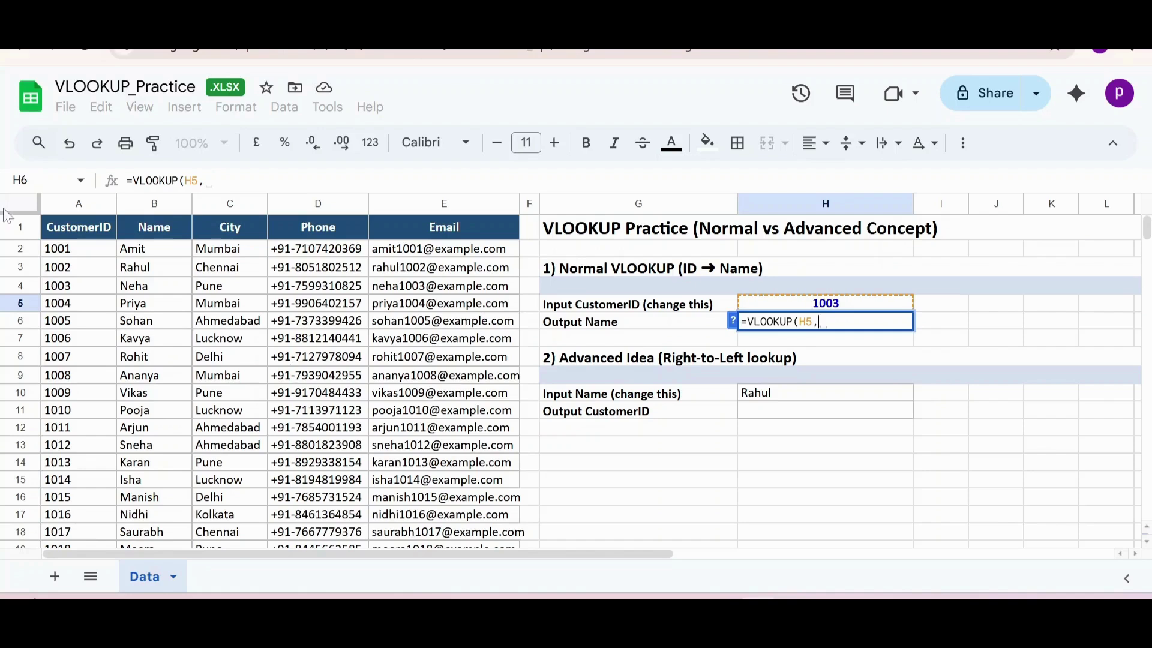
Complete the H6 formula with range A2:B21, column index 2 and 0 for an exact match
drag(90, 252, 150, 470)
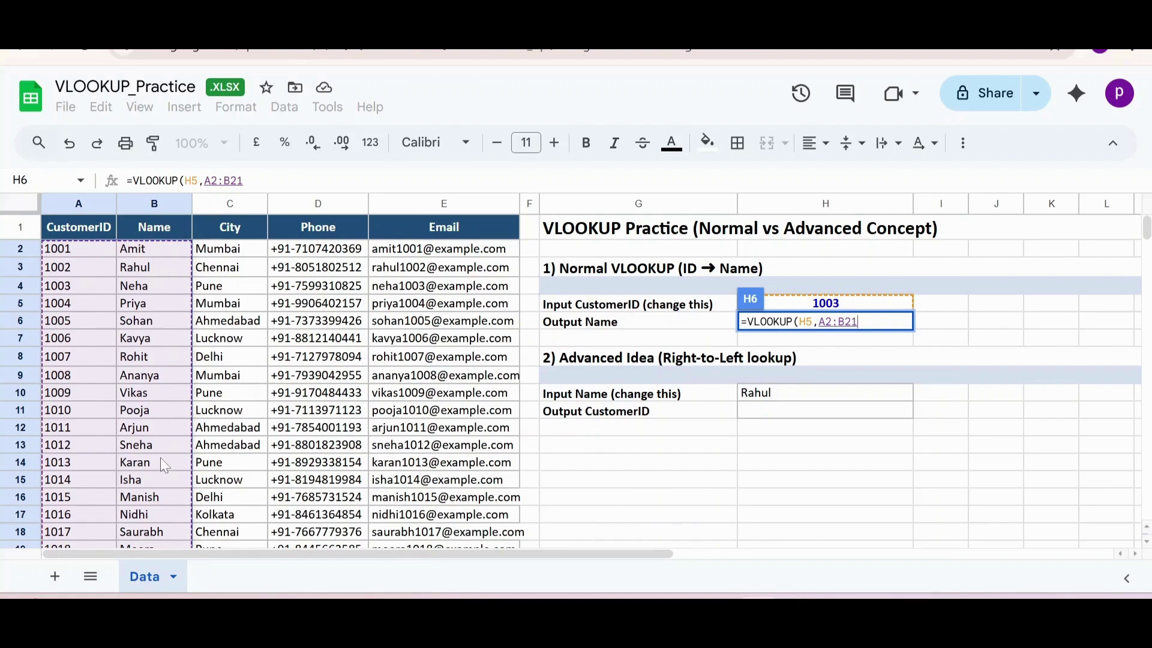
text(,)
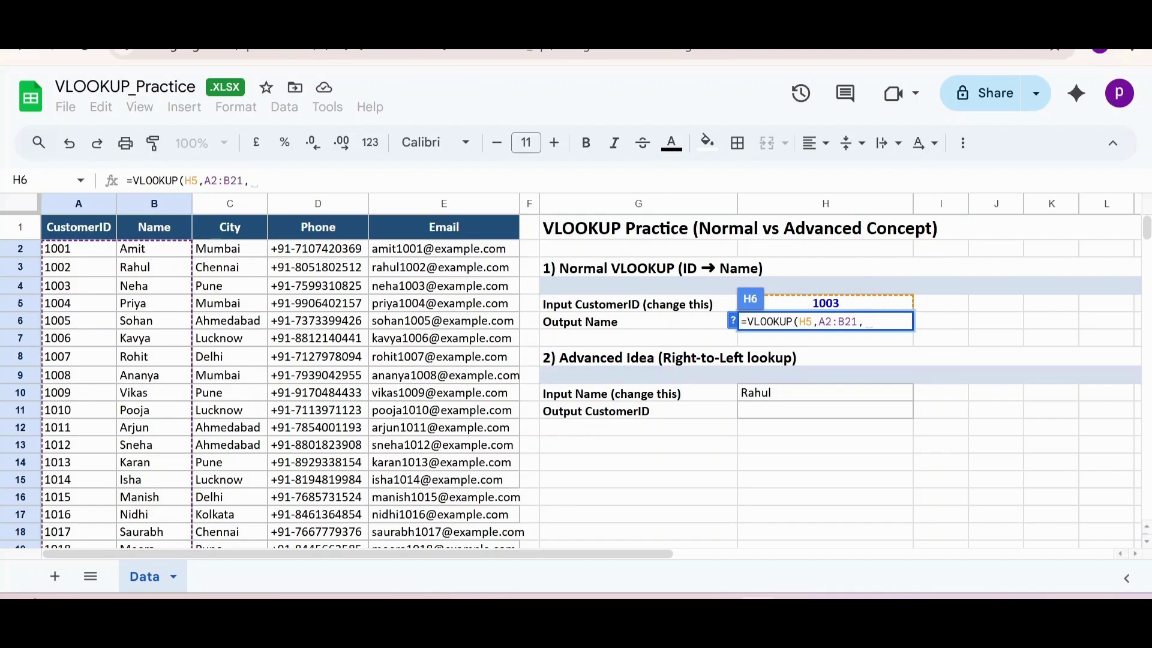
text(2,)
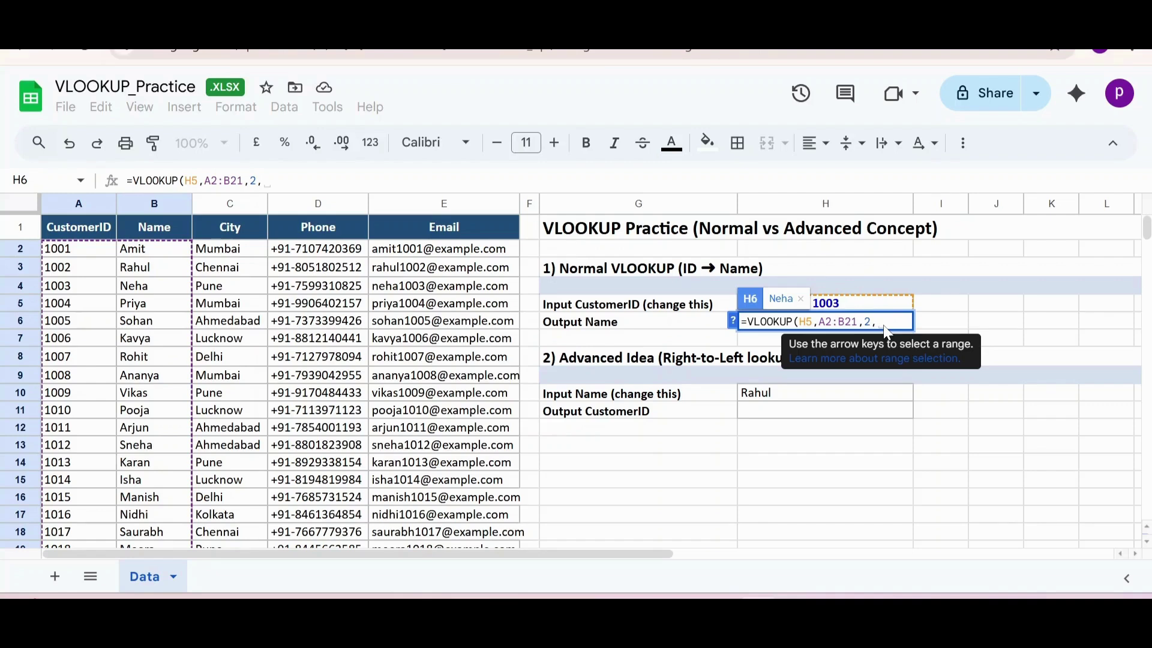
text(0)
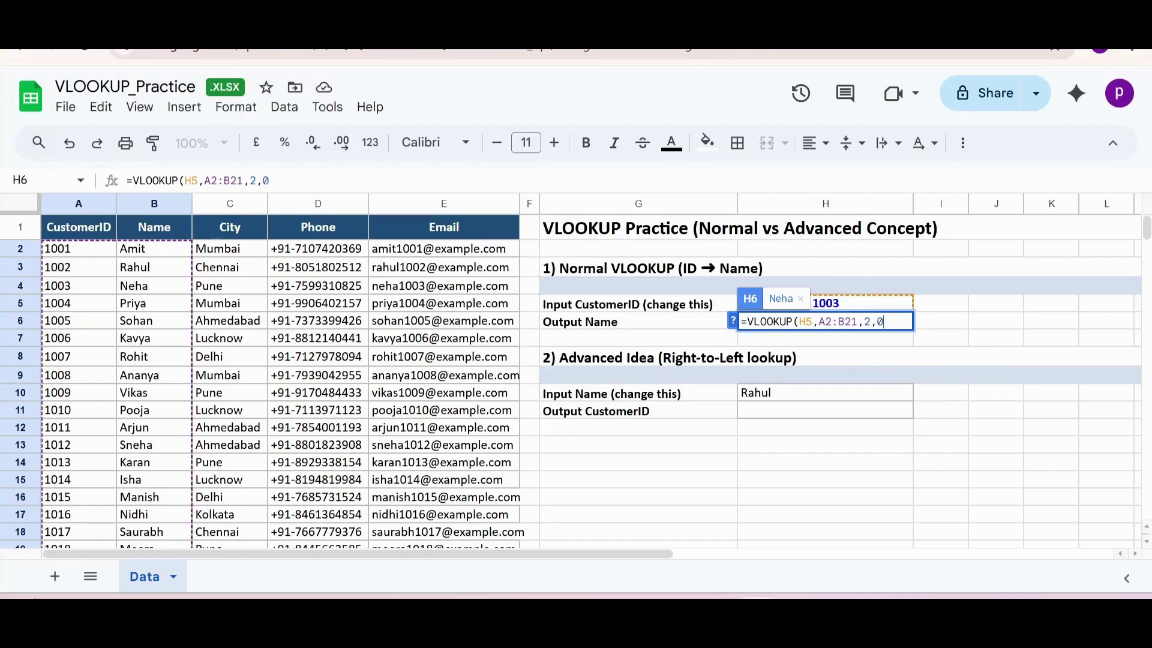
text())
key(Return)
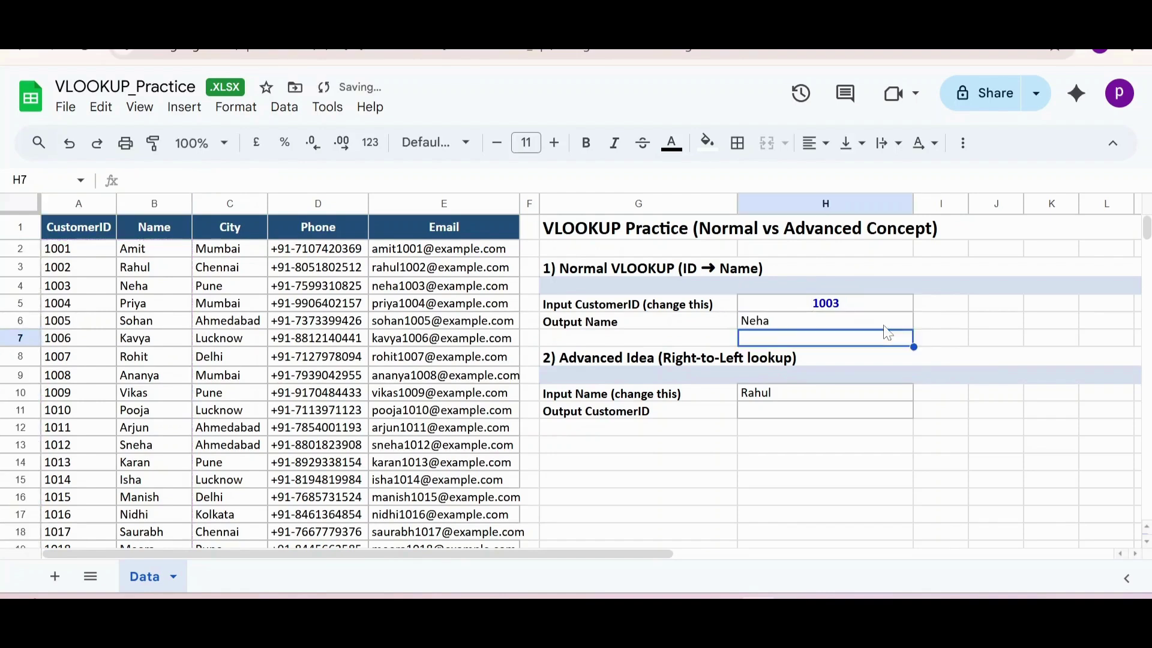
Compare the input CustomerID and looked-up name in H5:H6 with the matching table row in A4:B4
click(782, 306)
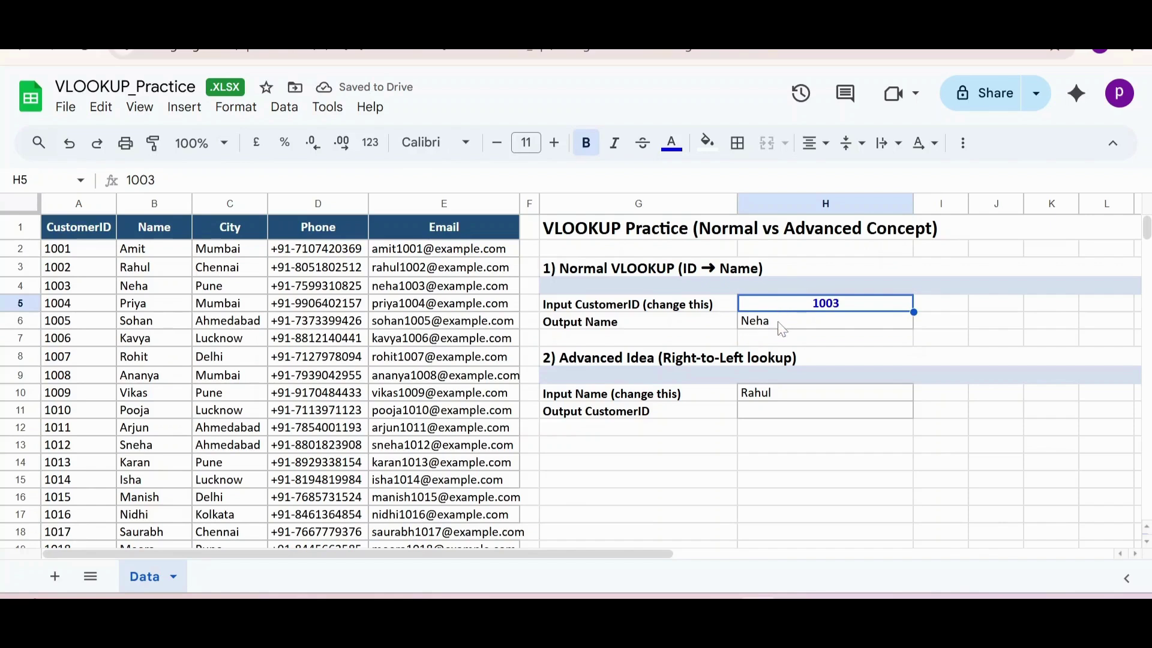
click(782, 328)
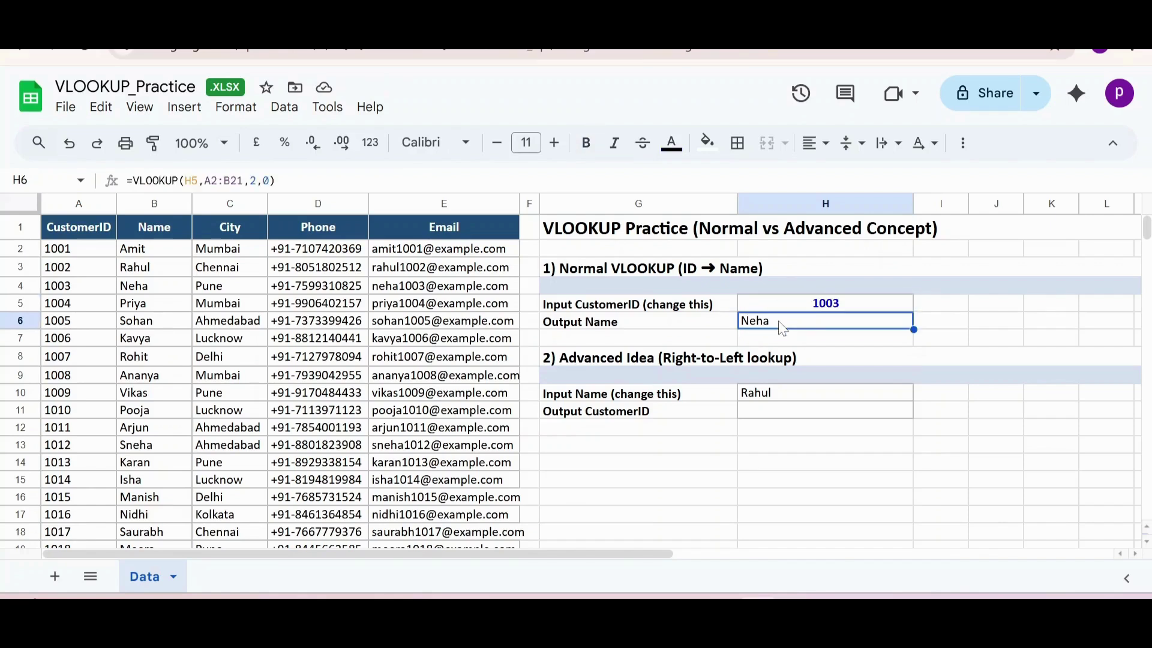
click(98, 291)
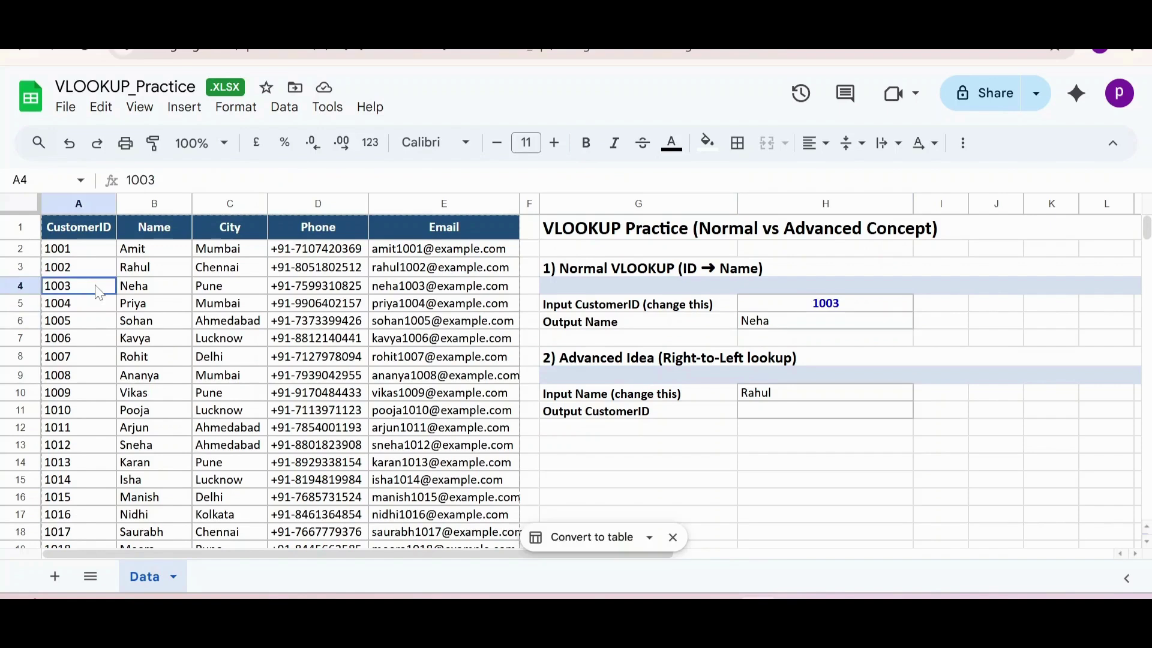
shift+click(144, 294)
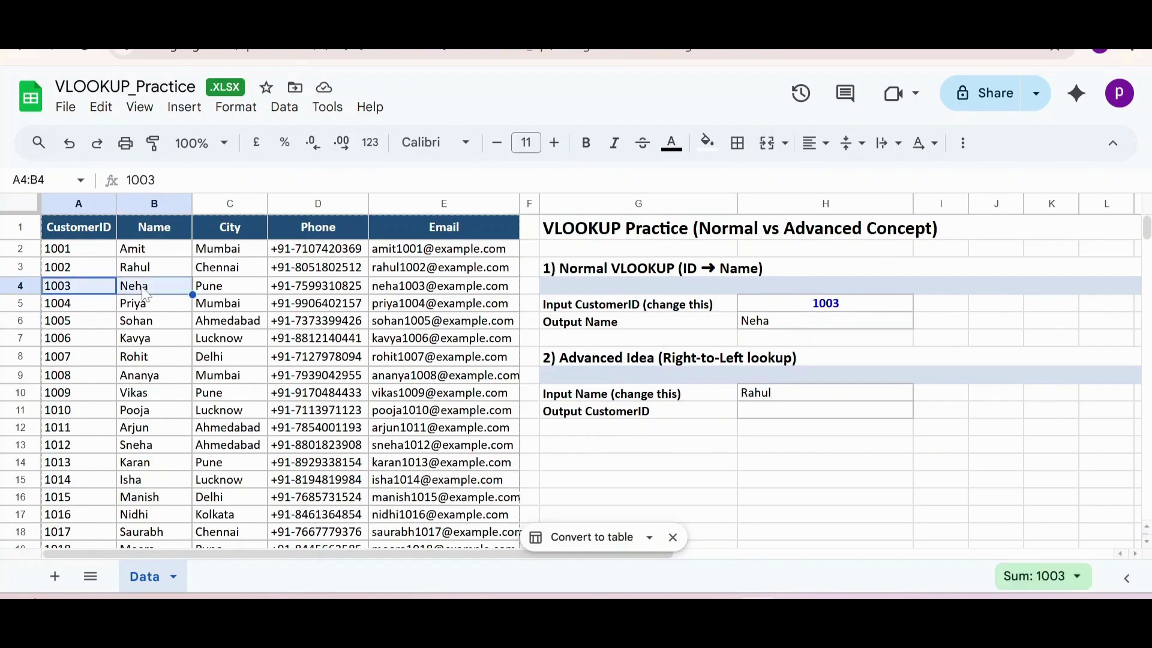
click(144, 294)
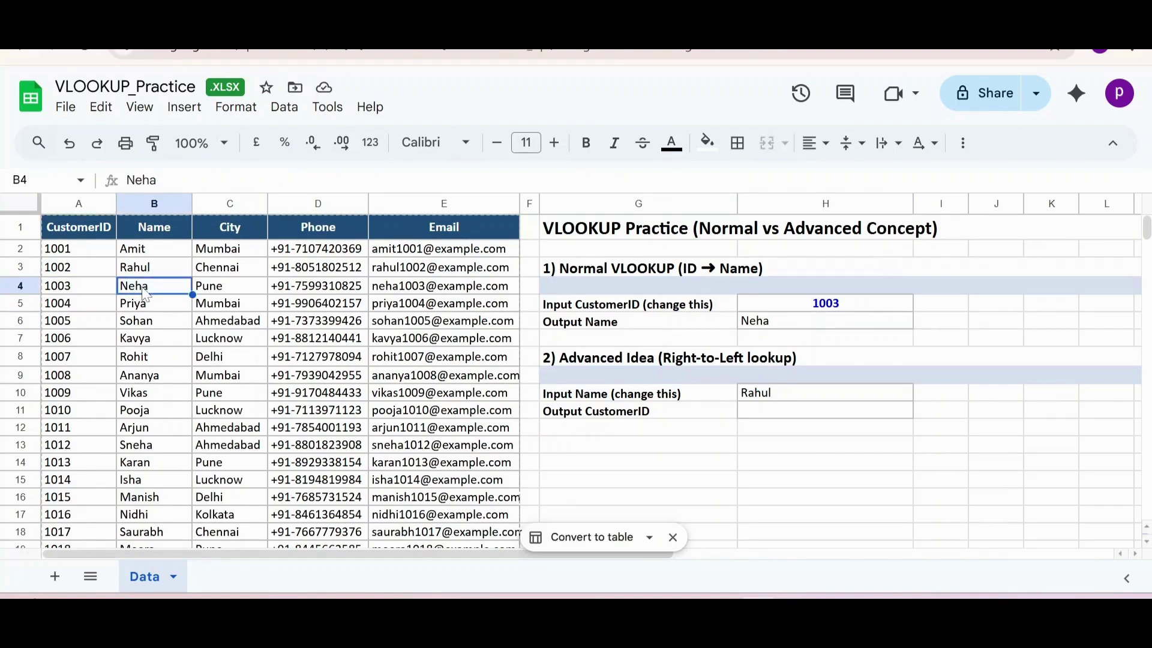
click(817, 329)
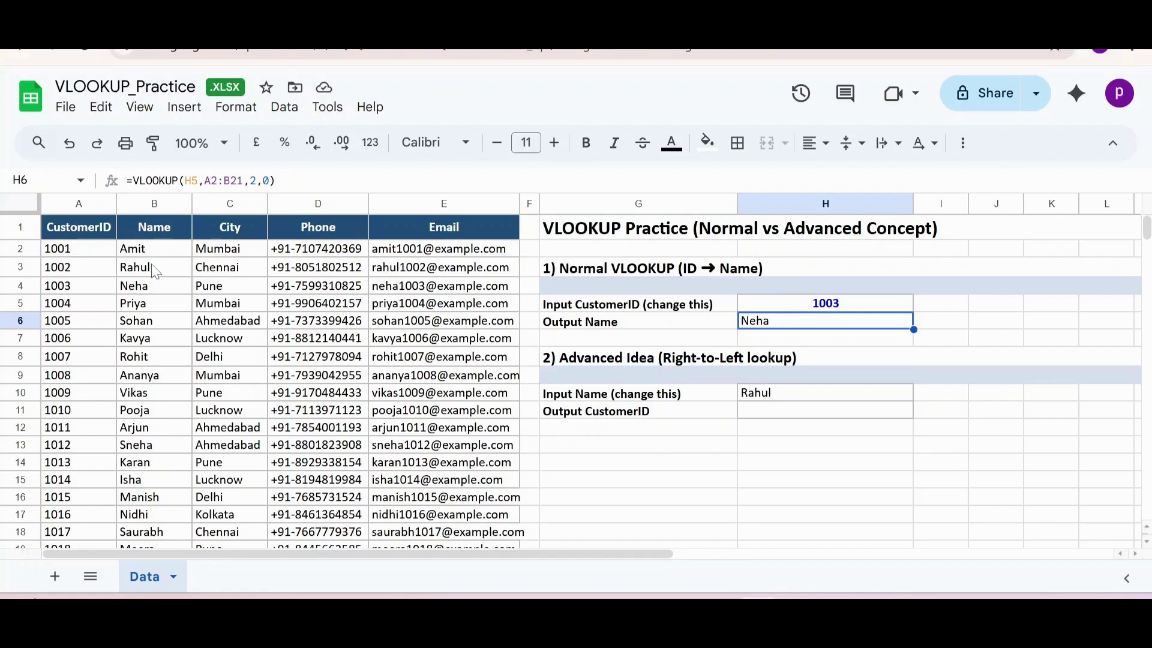
Examine the order of the CustomerID and Name columns in the customer table and the left-to-right direction of the lookup
drag(81, 250, 72, 339)
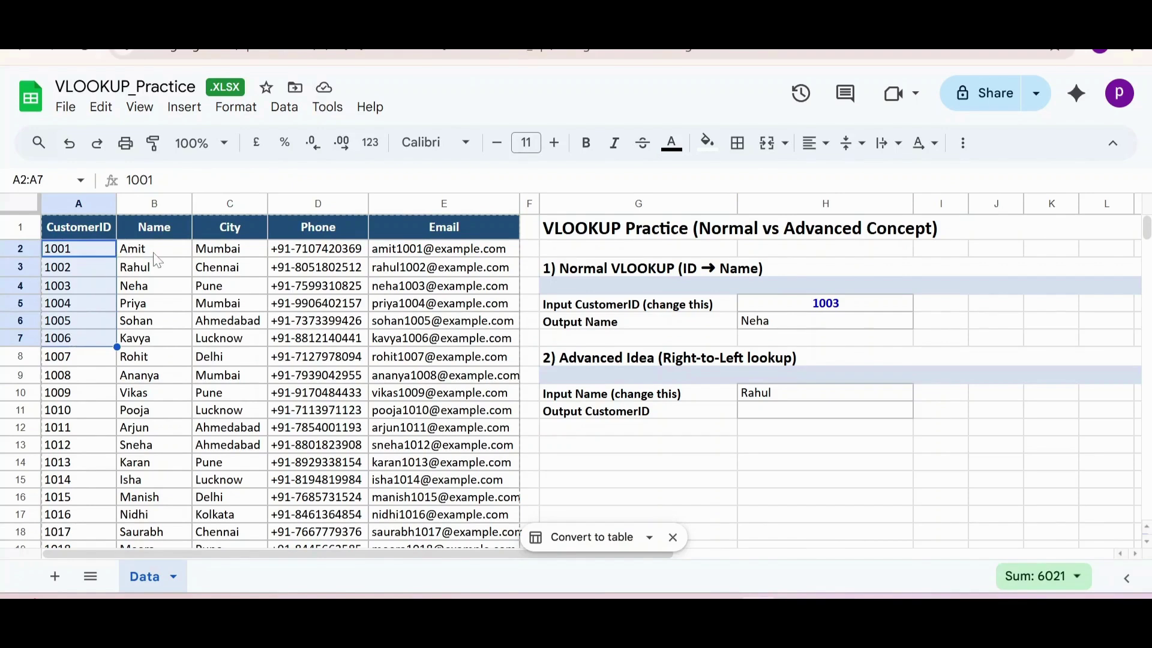
drag(151, 252, 157, 339)
drag(78, 249, 82, 382)
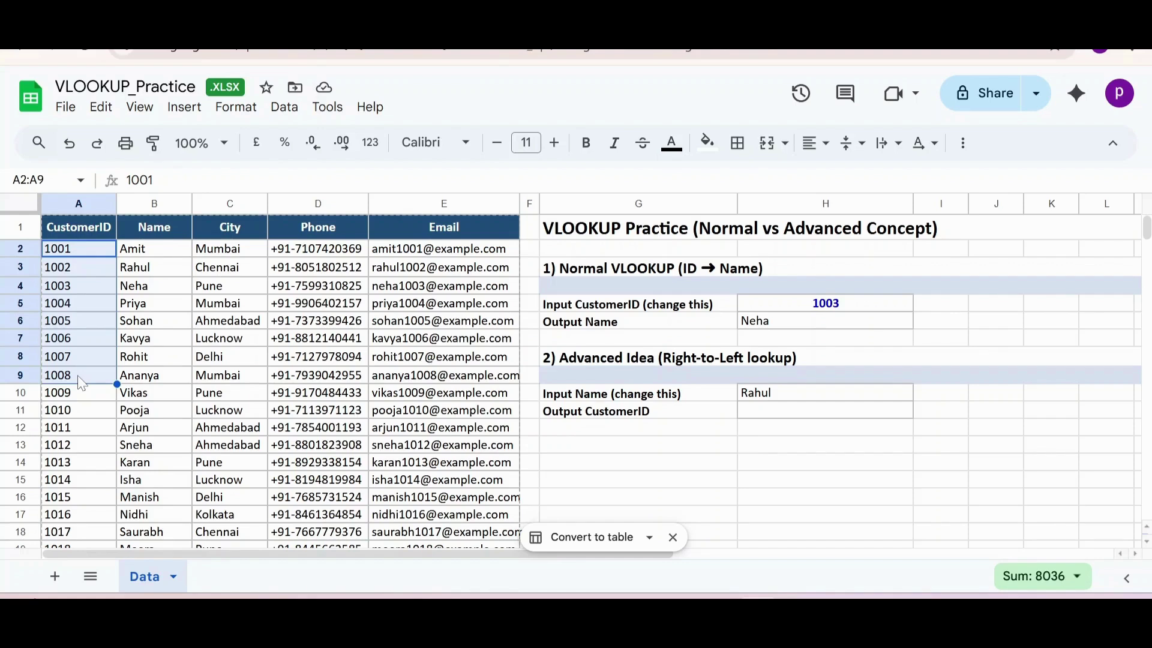
click(219, 305)
drag(78, 255, 303, 259)
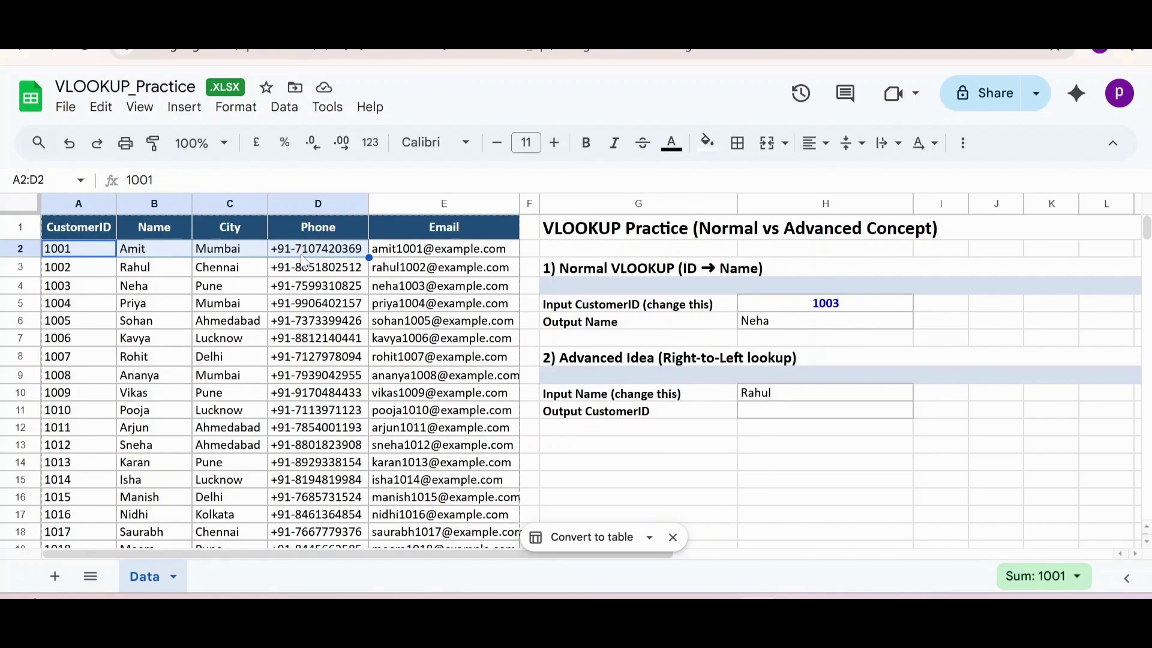
click(158, 292)
drag(81, 249, 178, 474)
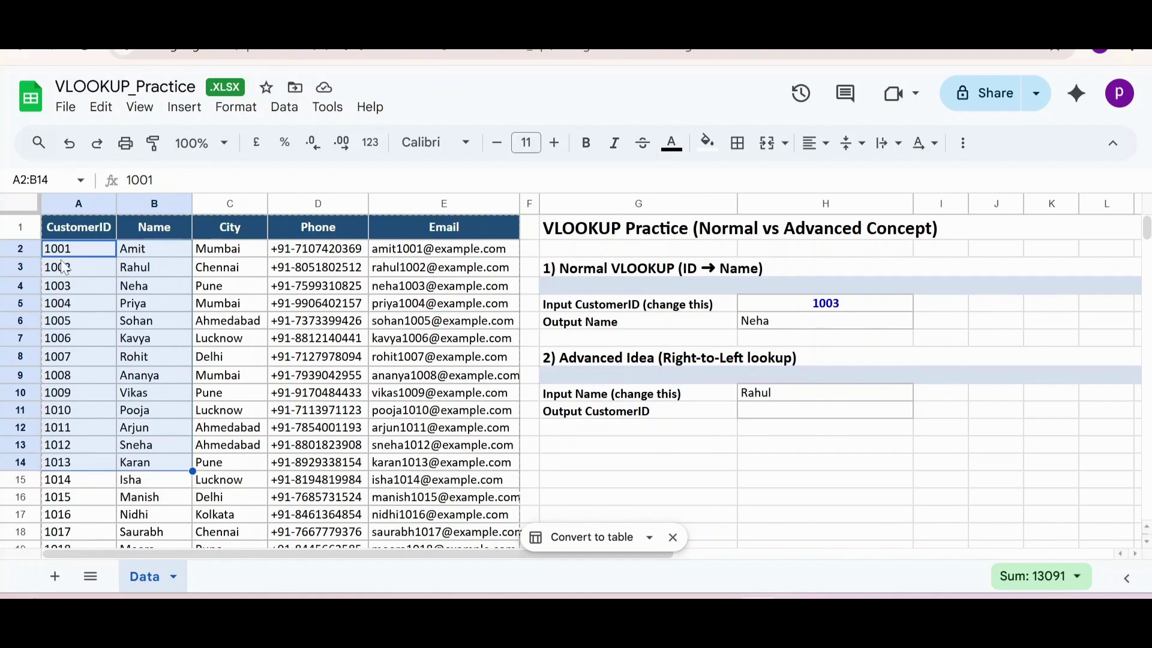
drag(75, 252, 266, 258)
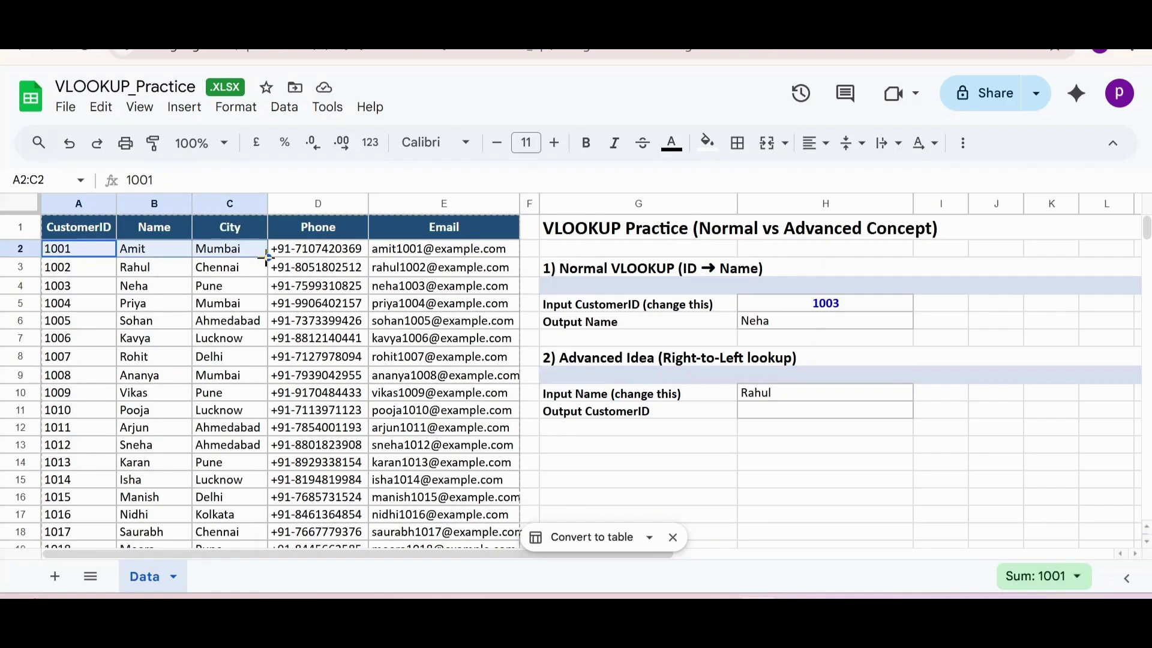
click(262, 305)
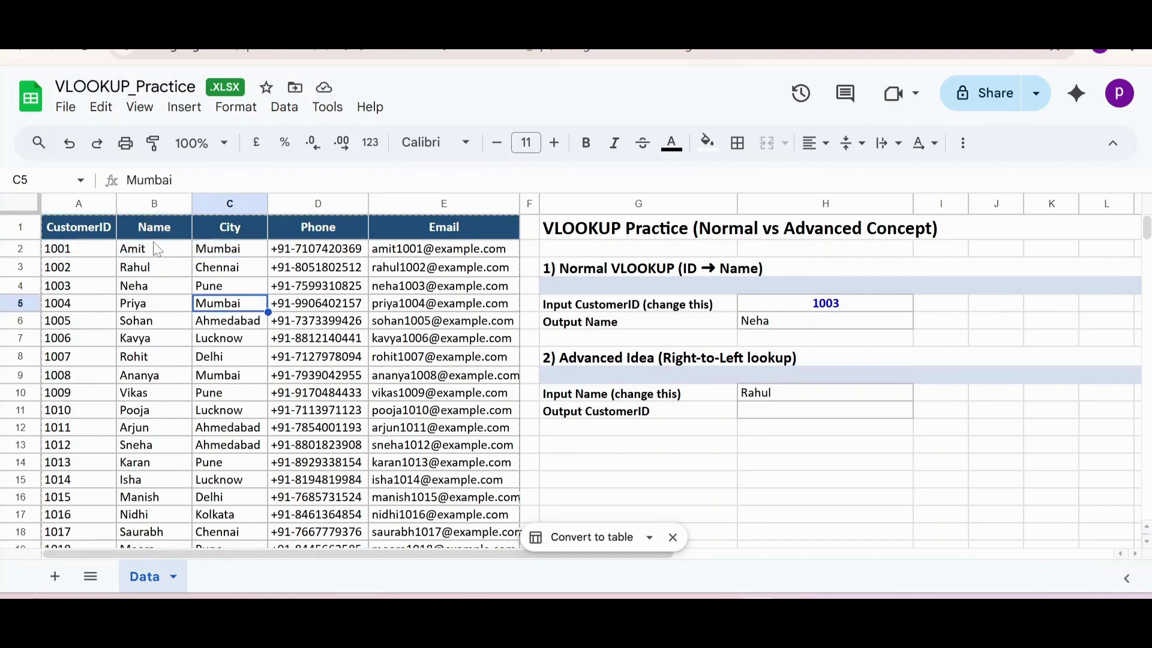
drag(156, 252, 165, 323)
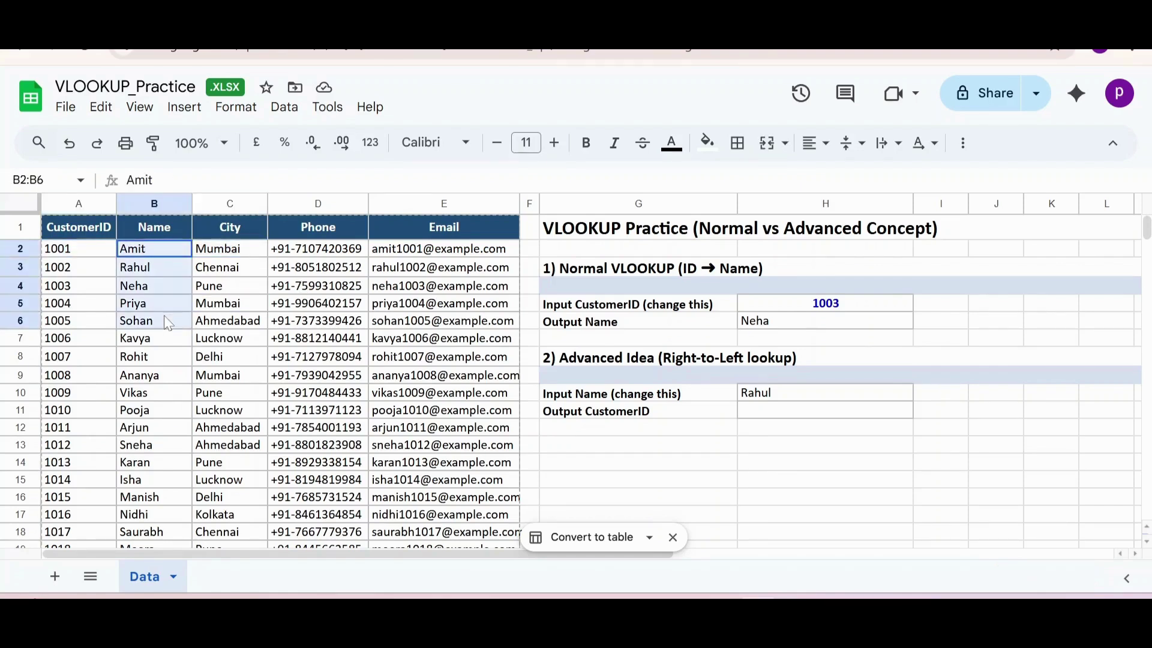
click(64, 256)
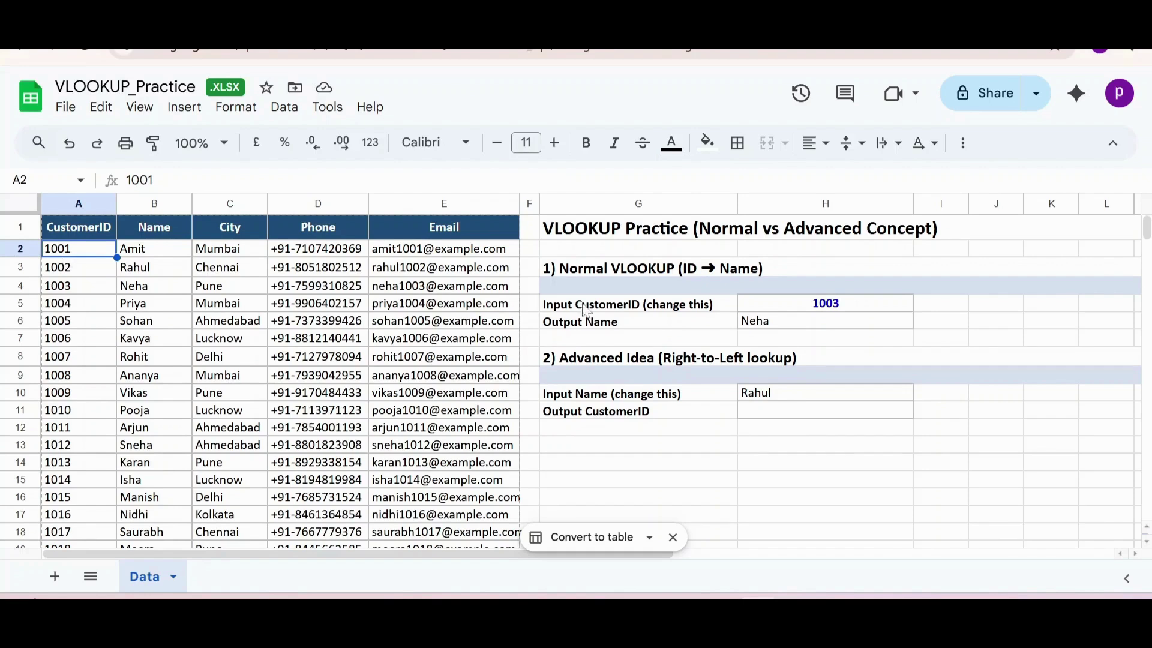
Start a VLOOKUP formula in the Output CustomerID cell H11 with the input name cell H10 as the search key
click(791, 418)
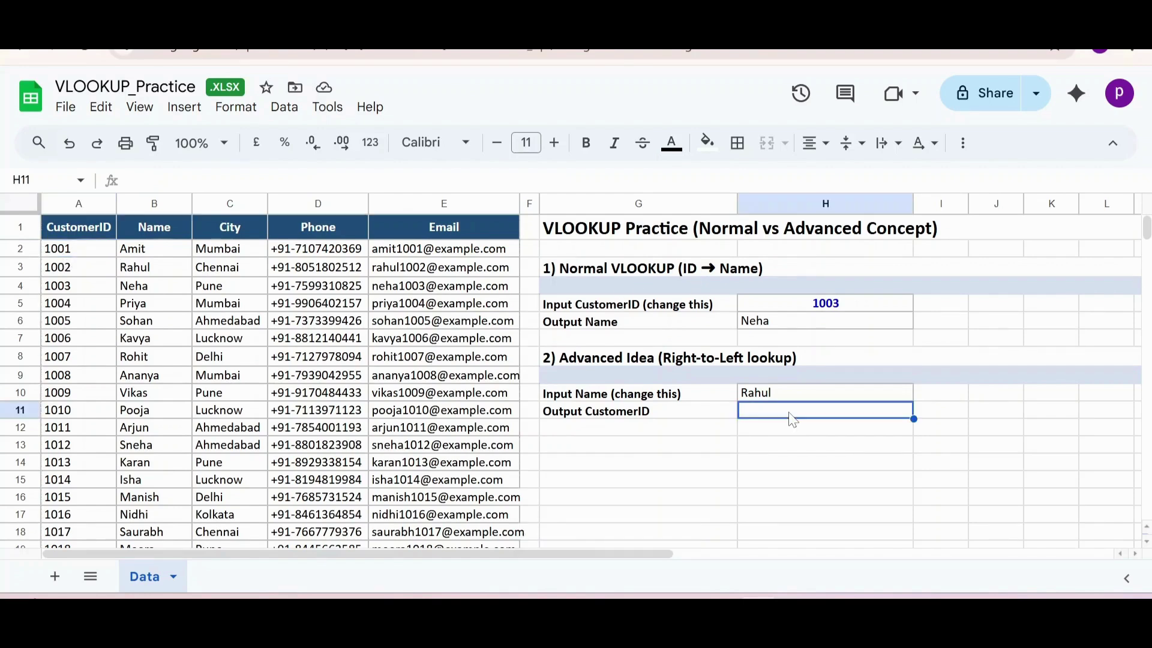
text(=VL)
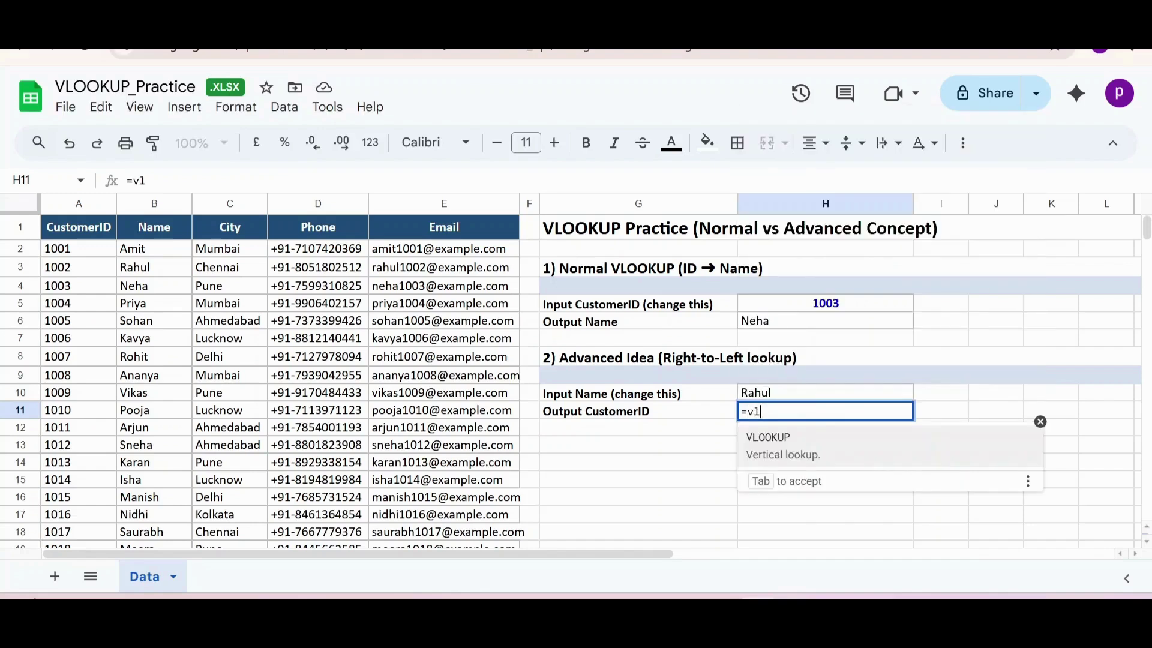
key(Tab)
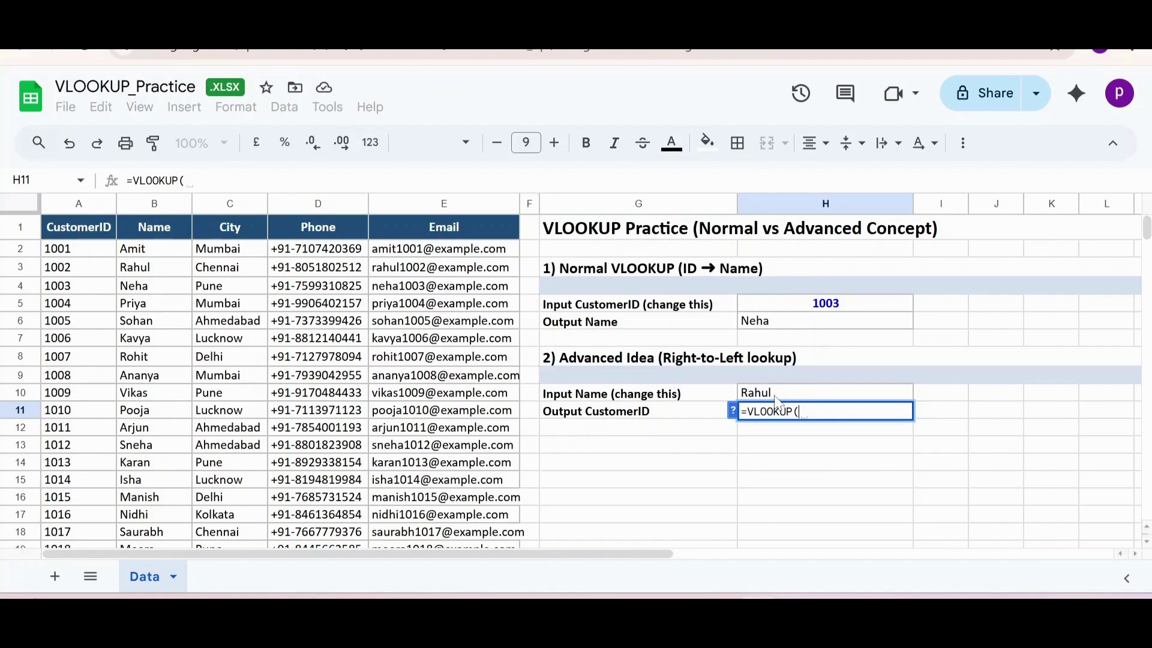
click(777, 400)
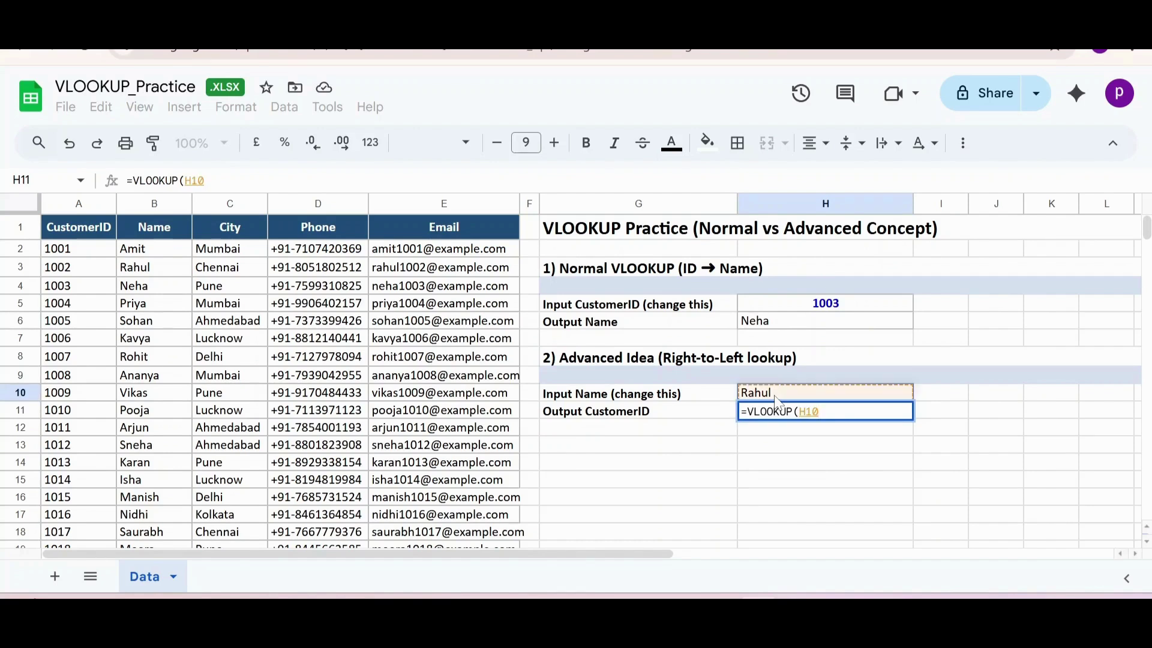
text(,)
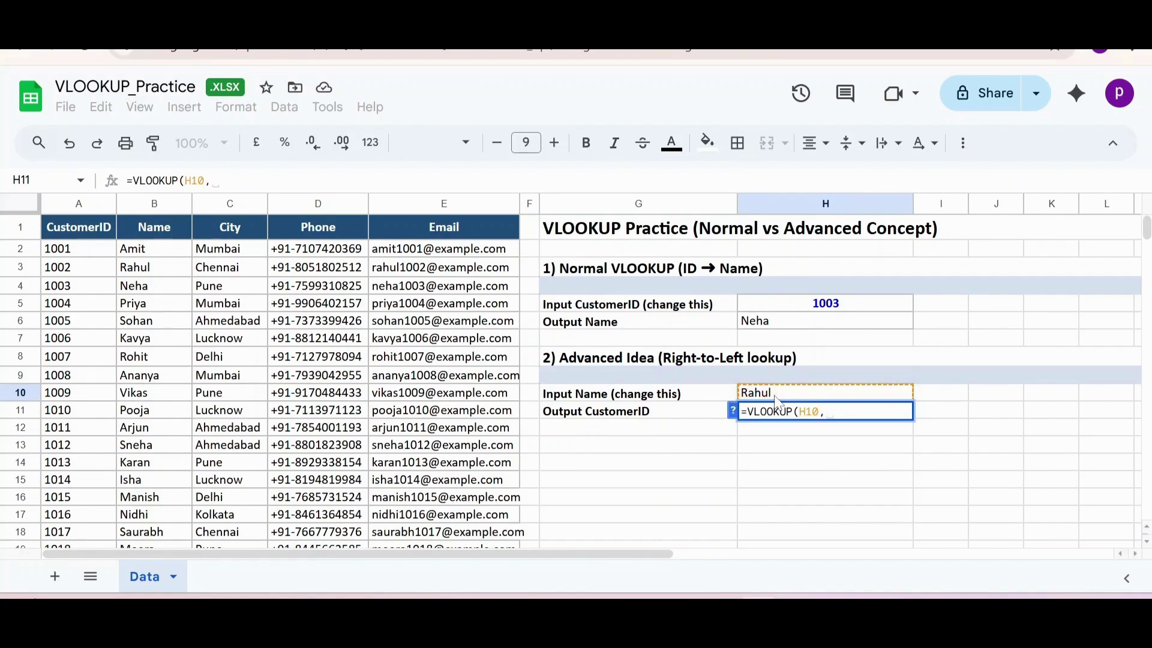
Add the array {B2:B21,A2:A21} as the H11 formula's lookup range, placing the names before the customer IDs
text({)
drag(162, 250, 170, 497)
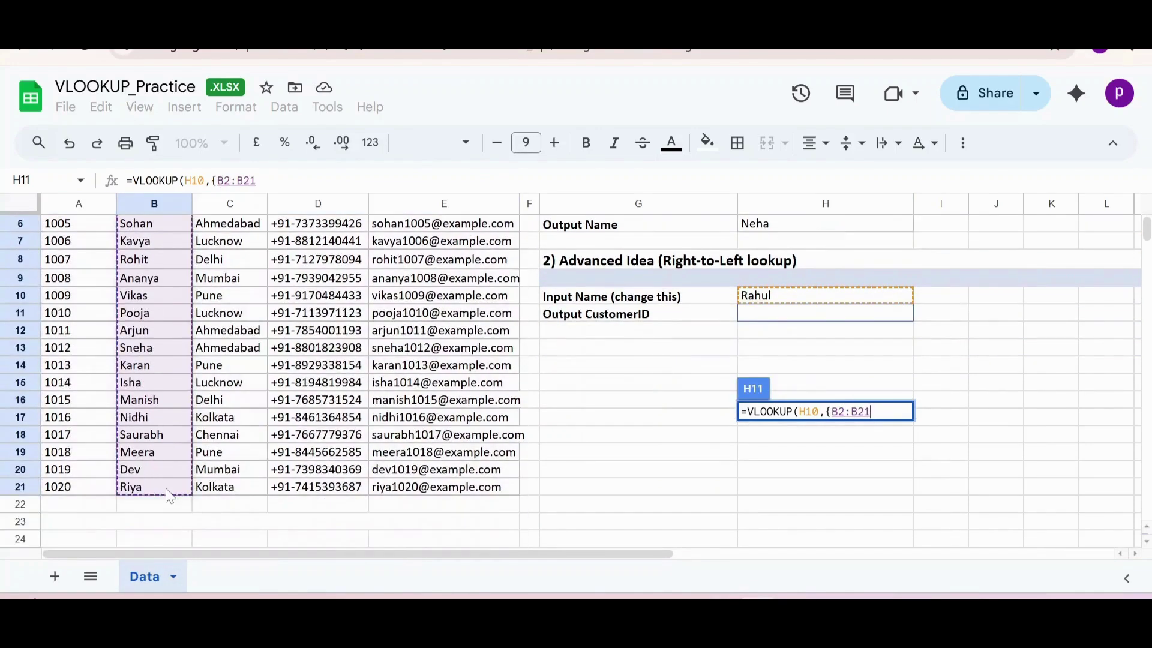
text(,)
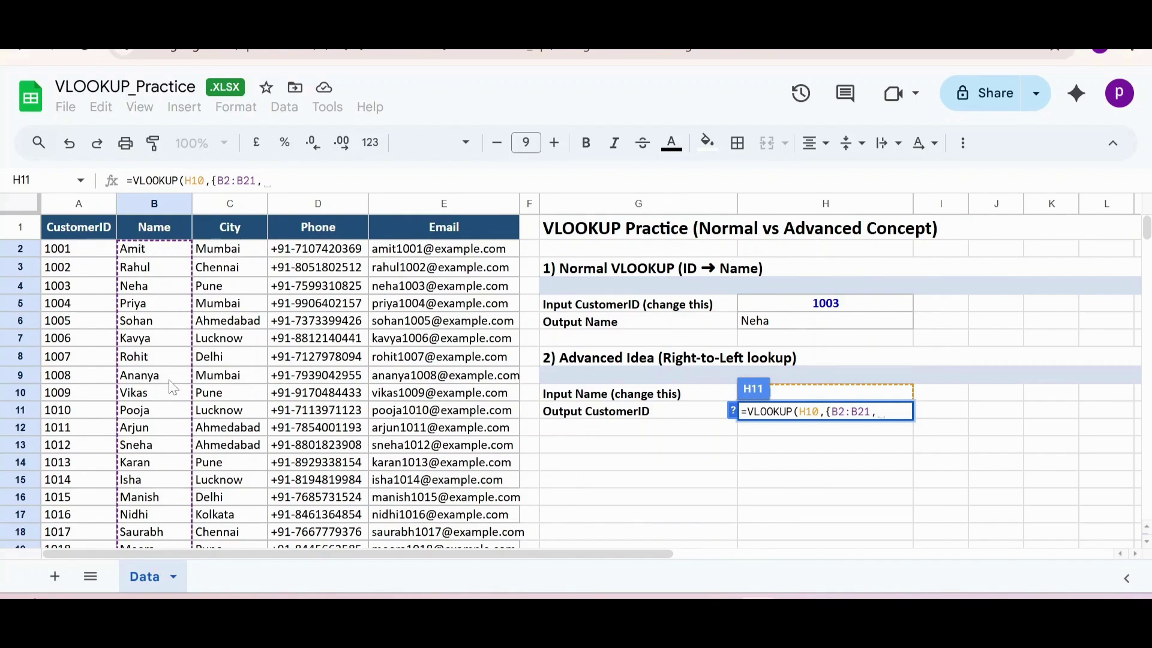
drag(75, 253, 73, 509)
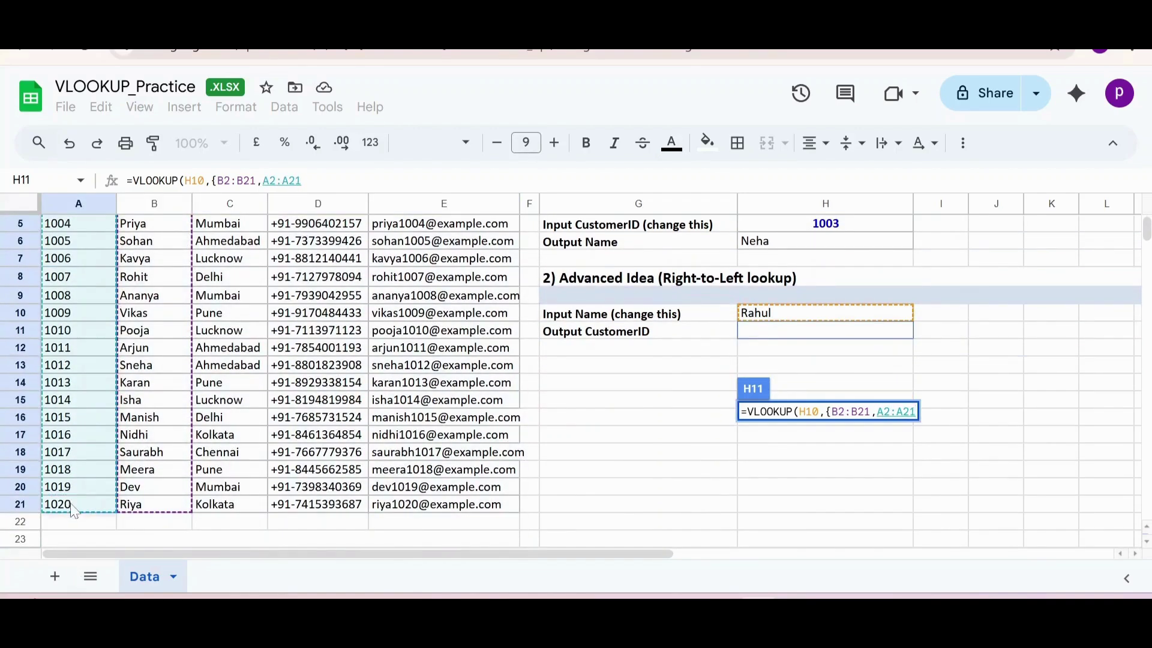
scroll(73, 509, up, 2)
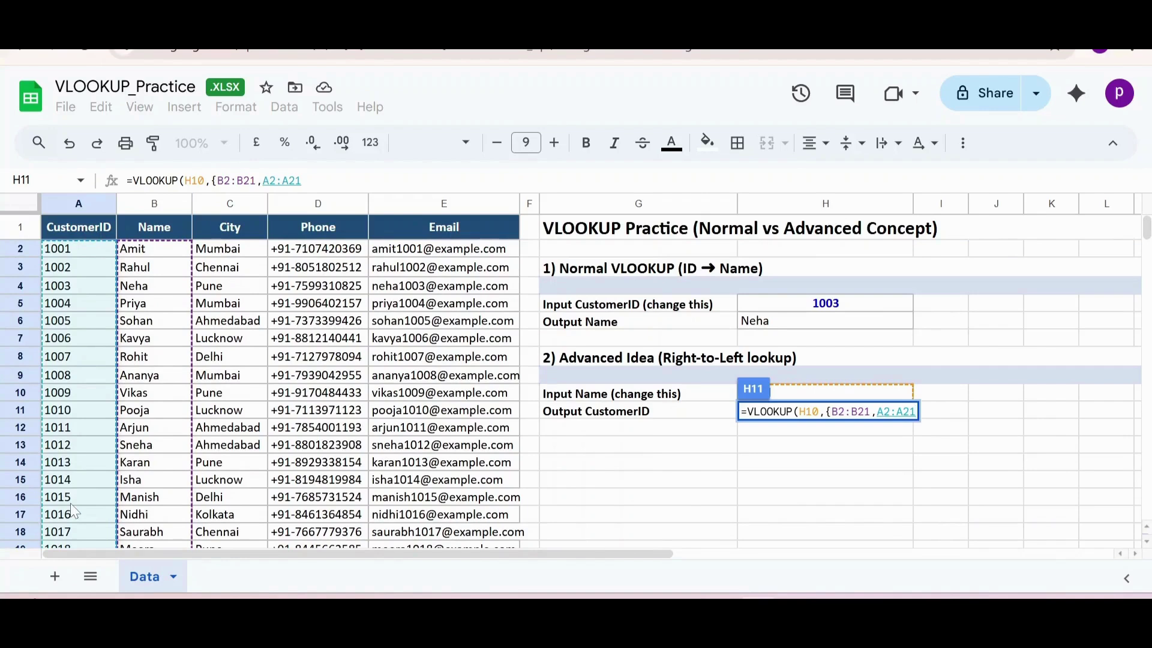
text(})
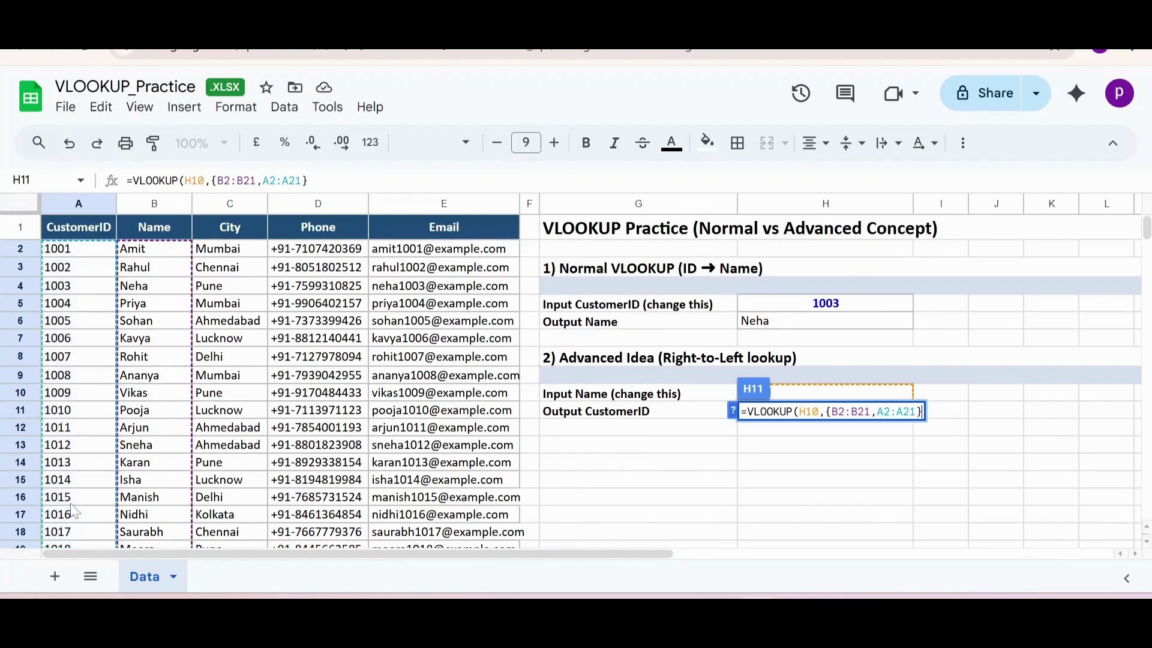
Complete the H11 VLOOKUP formula with column index 2 and exact match 0
text(,)
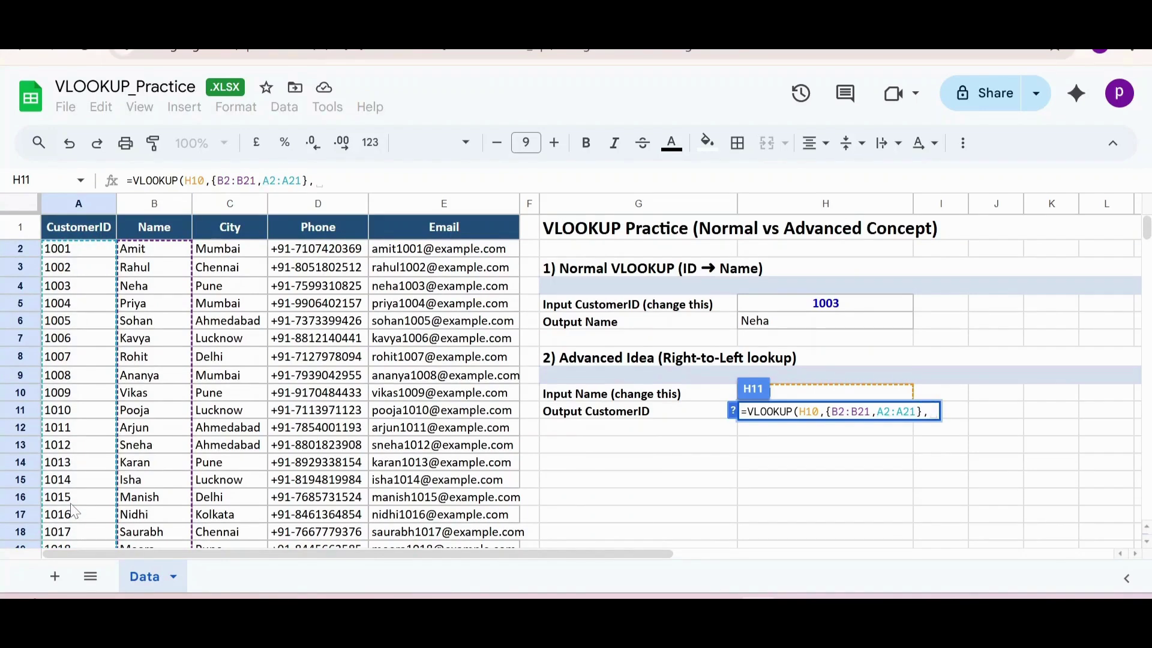
text(2)
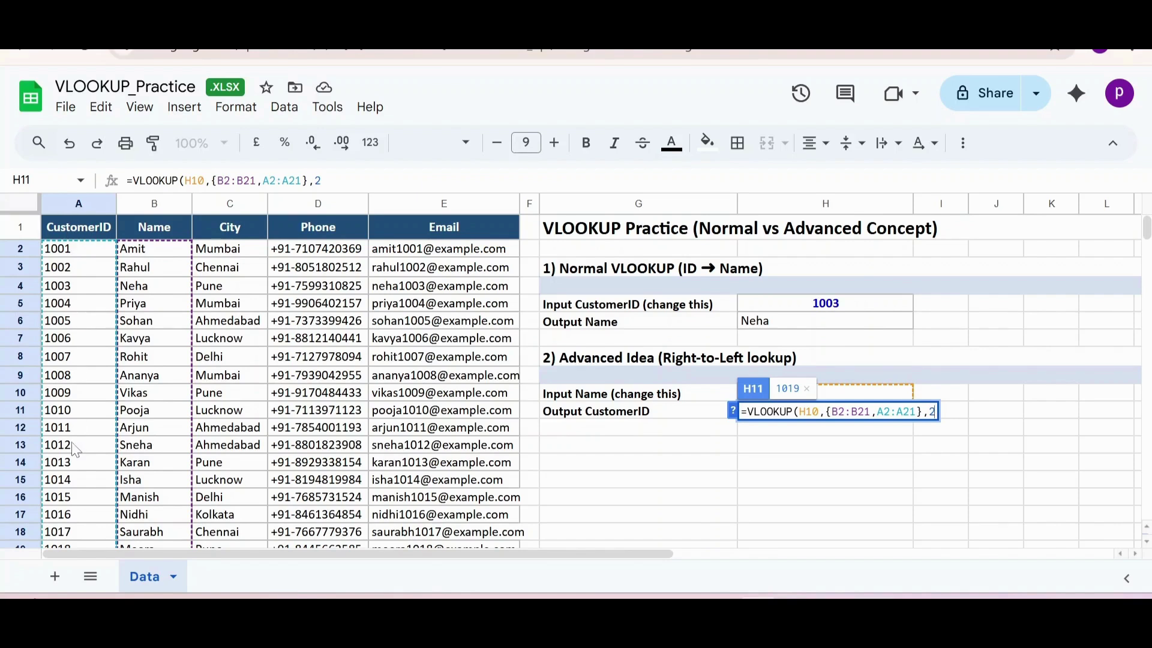
text(,)
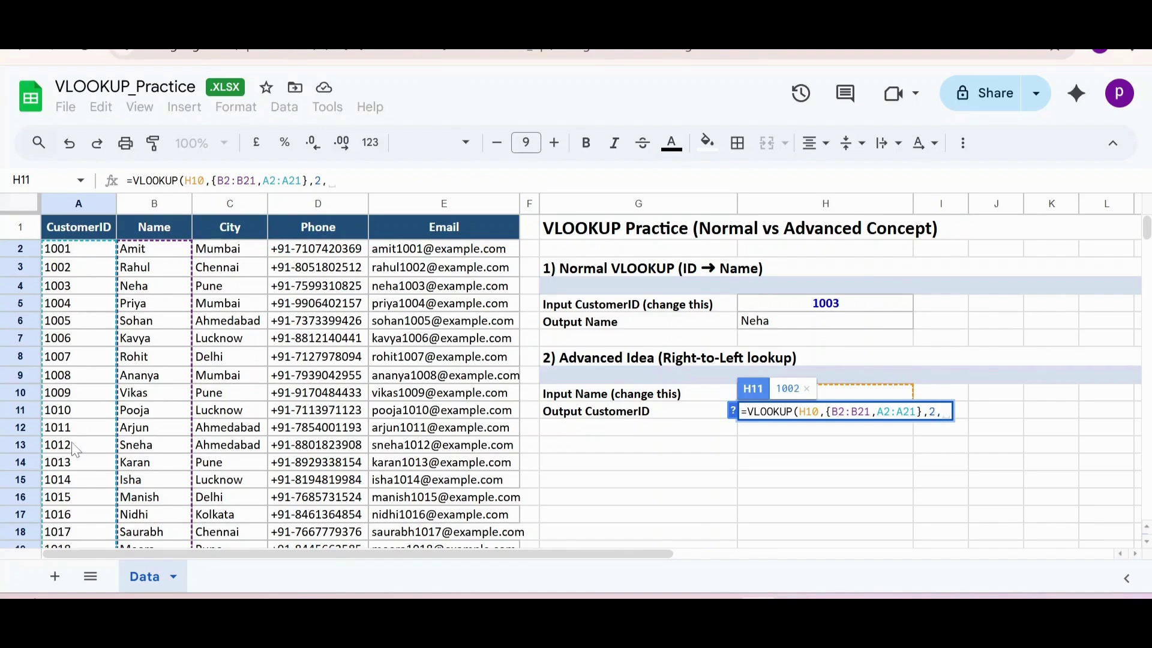
text(0)
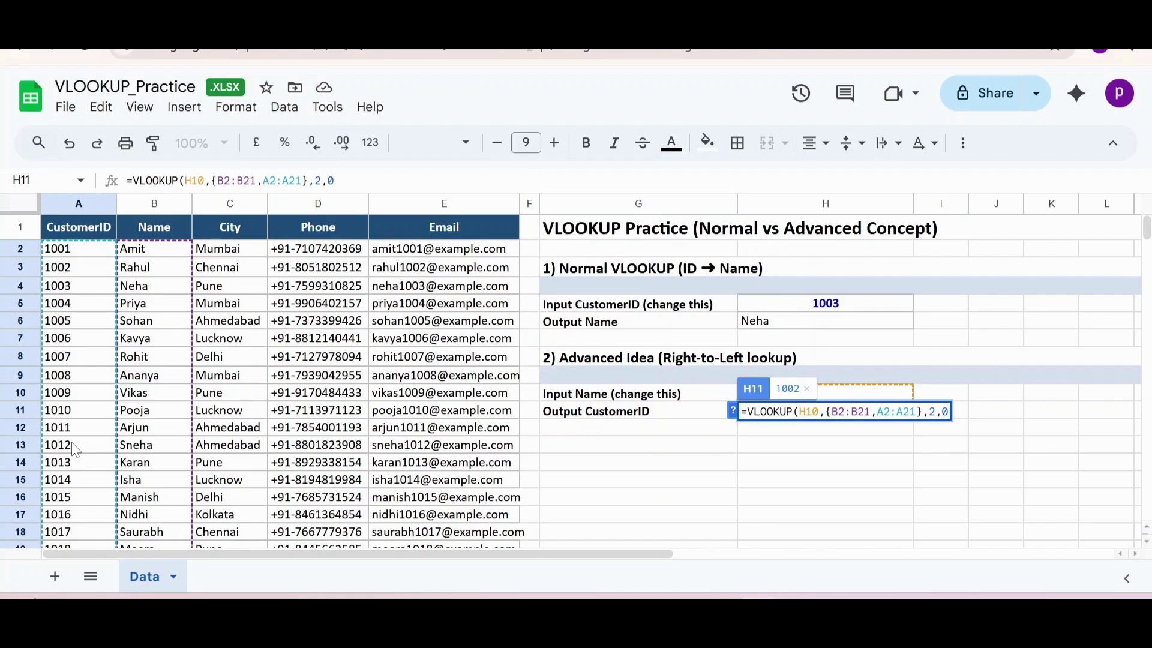
text())
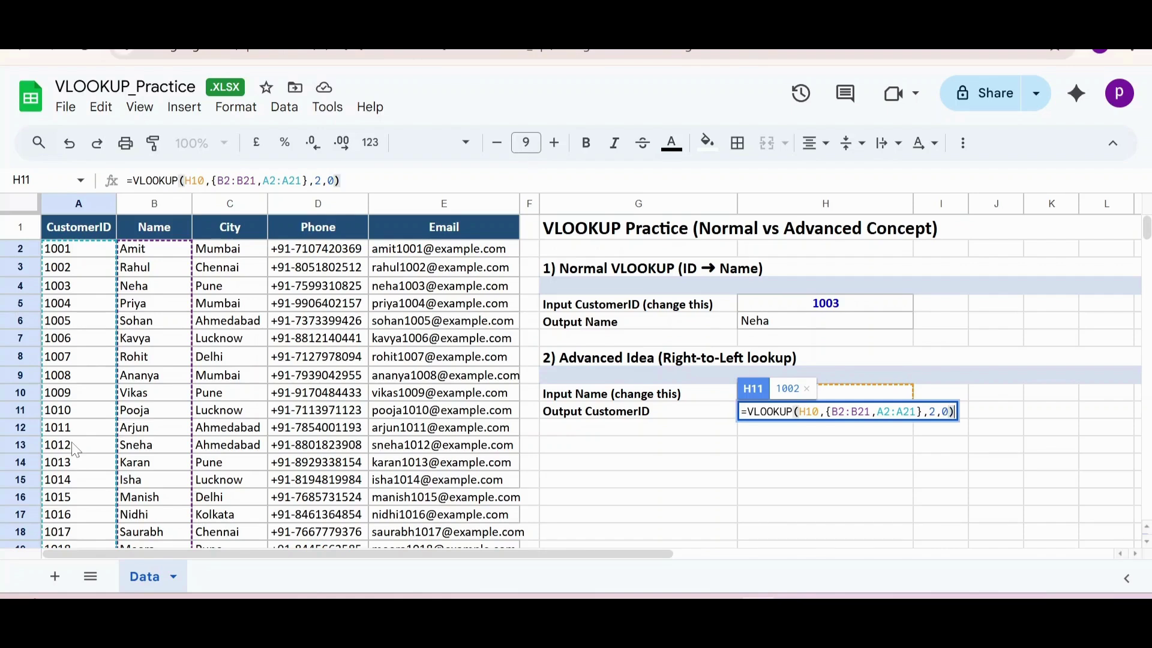
key(Return)
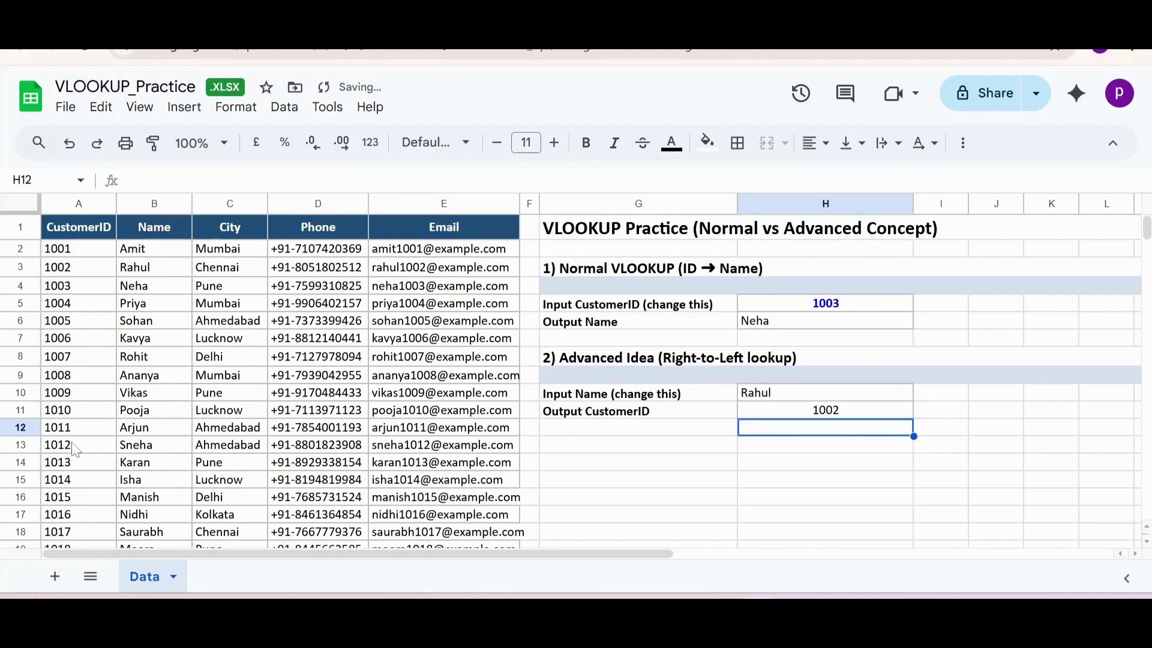
Test the right-to-left lookup by replacing the input name in H10 with the customer name from table row 9
click(769, 397)
click(775, 414)
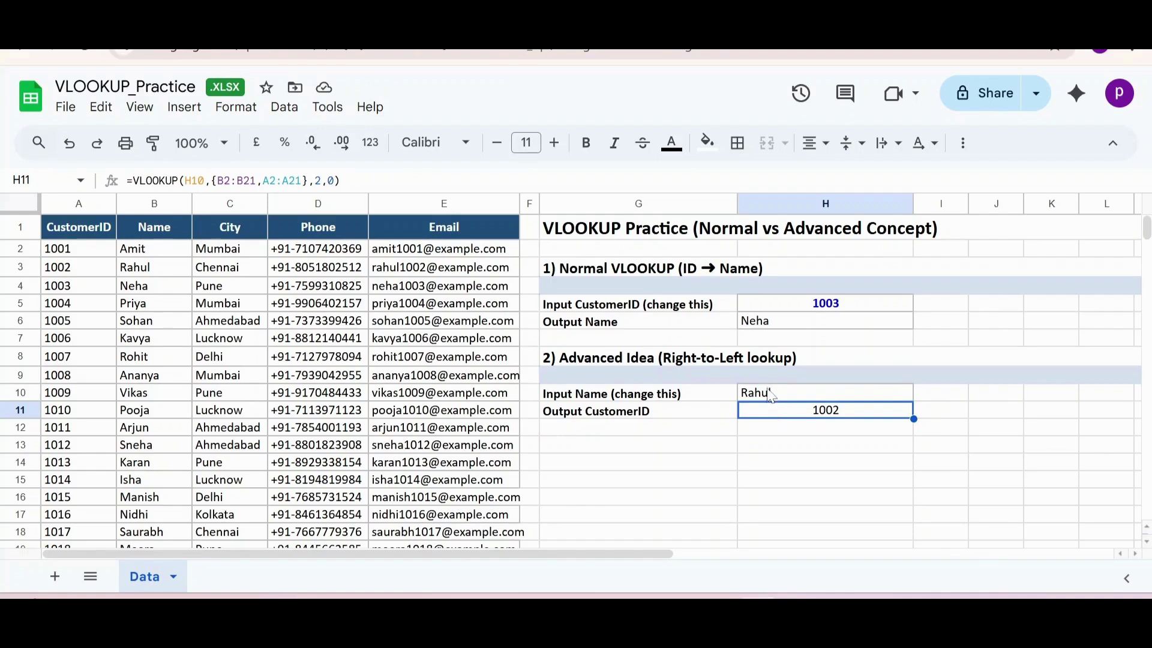
click(772, 393)
text(A)
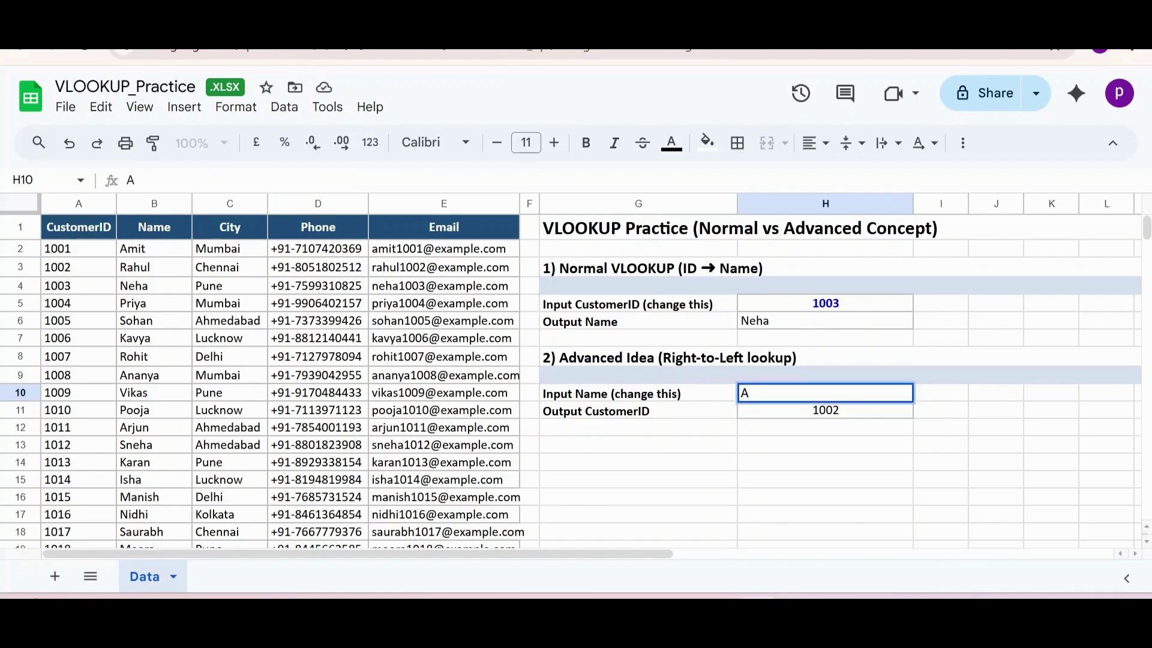
text(nanya)
key(Return)
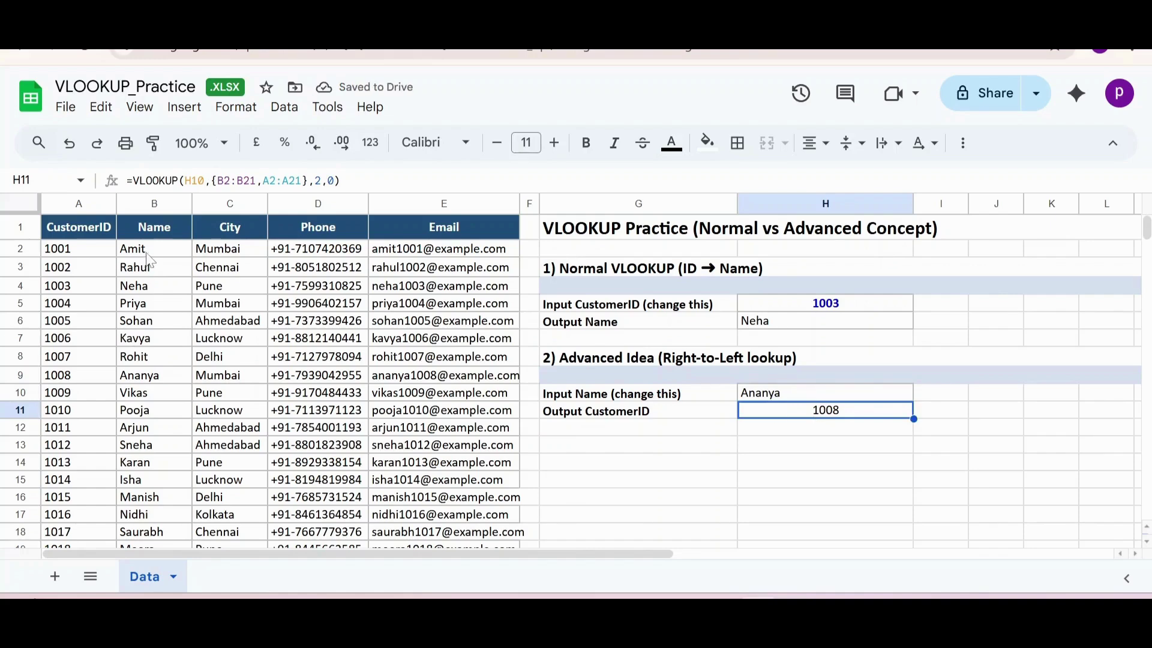
Review the name range B2:B21 and the formula in the Output CustomerID cell H11
drag(149, 251, 154, 476)
scroll(152, 473, up, 2)
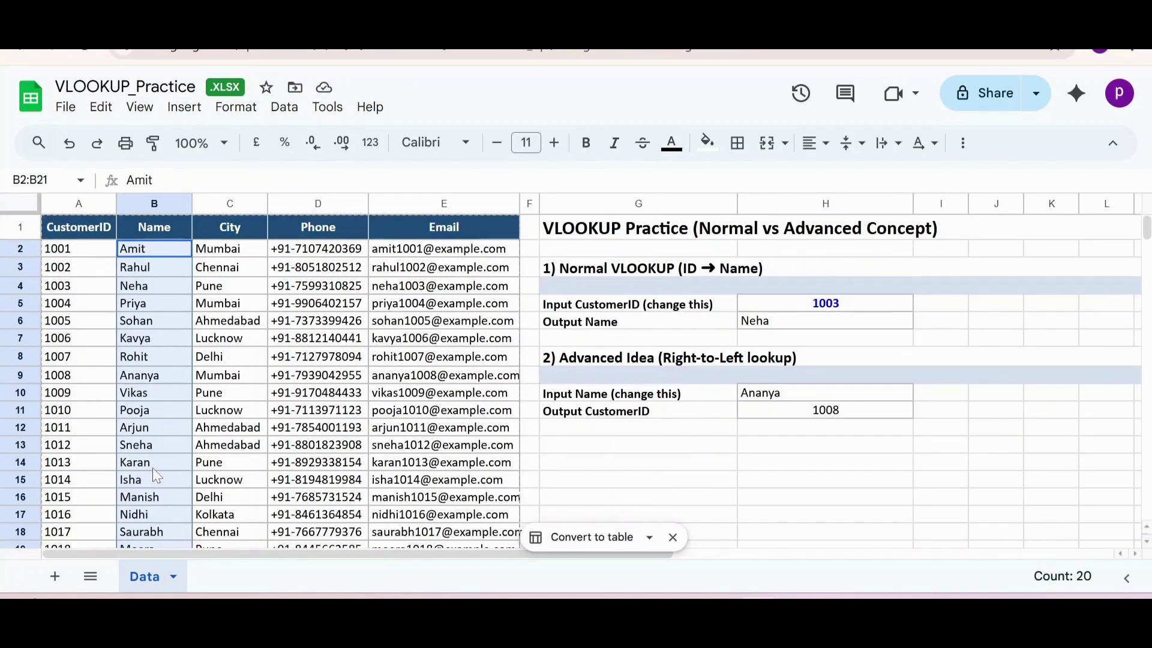
click(804, 414)
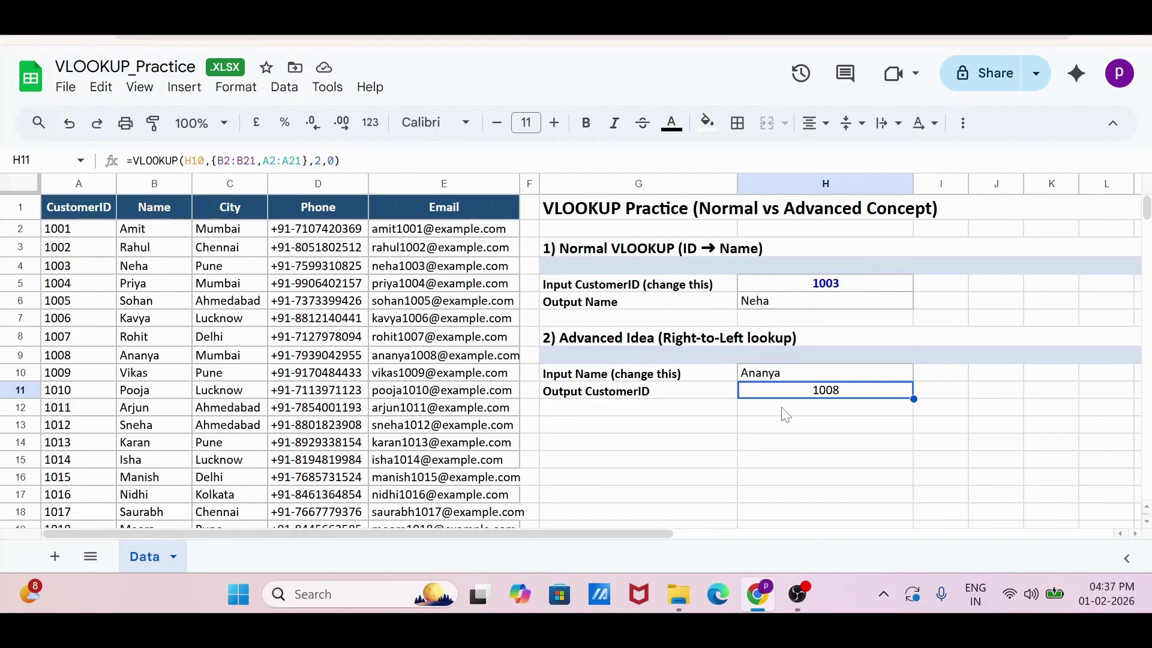
Wrap the H11 VLOOKUP in ARRAYFORMULA and add the City range C2:C21 as the third column of its lookup array
double_click(816, 396)
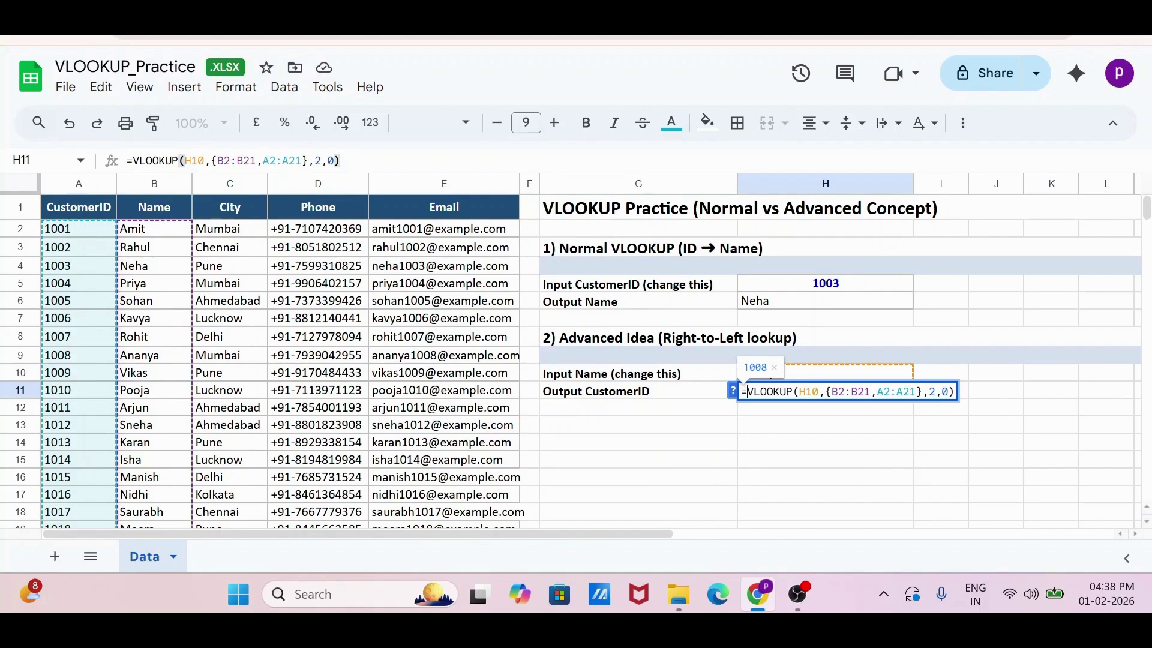
text(arr)
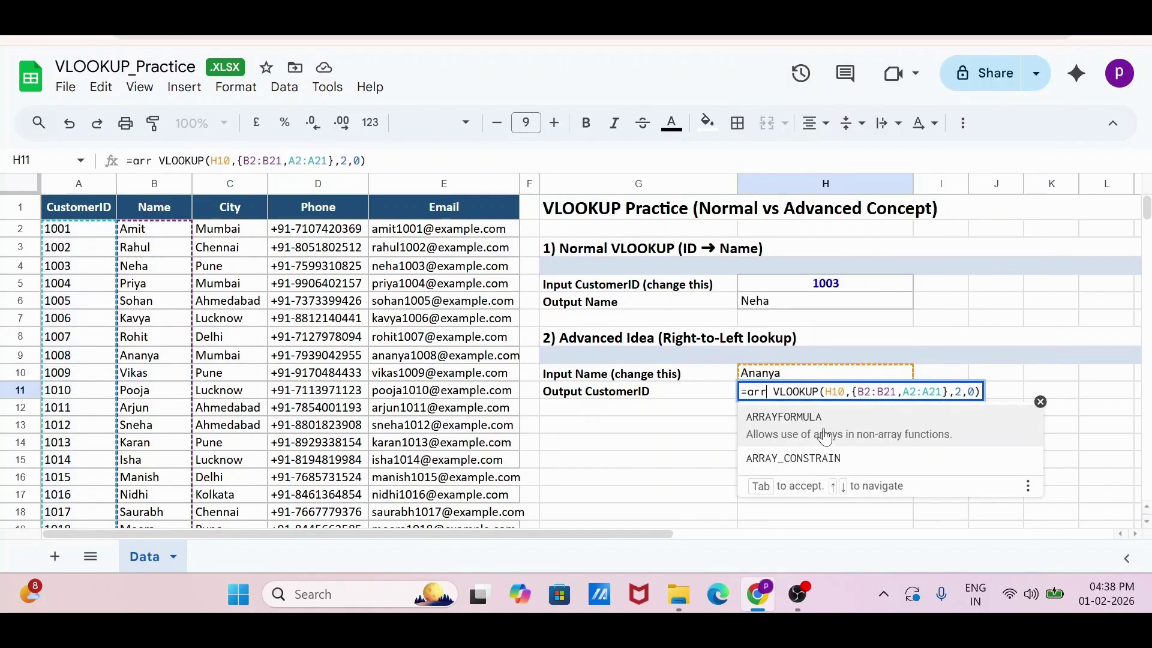
click(827, 438)
key(Delete)
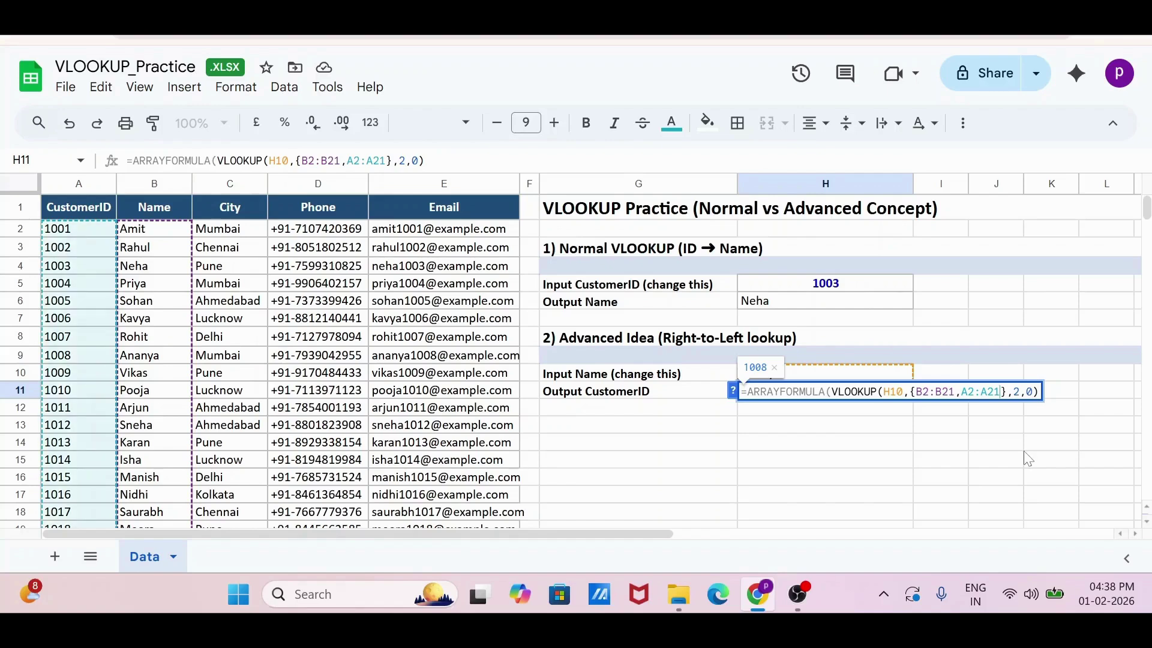
text(,)
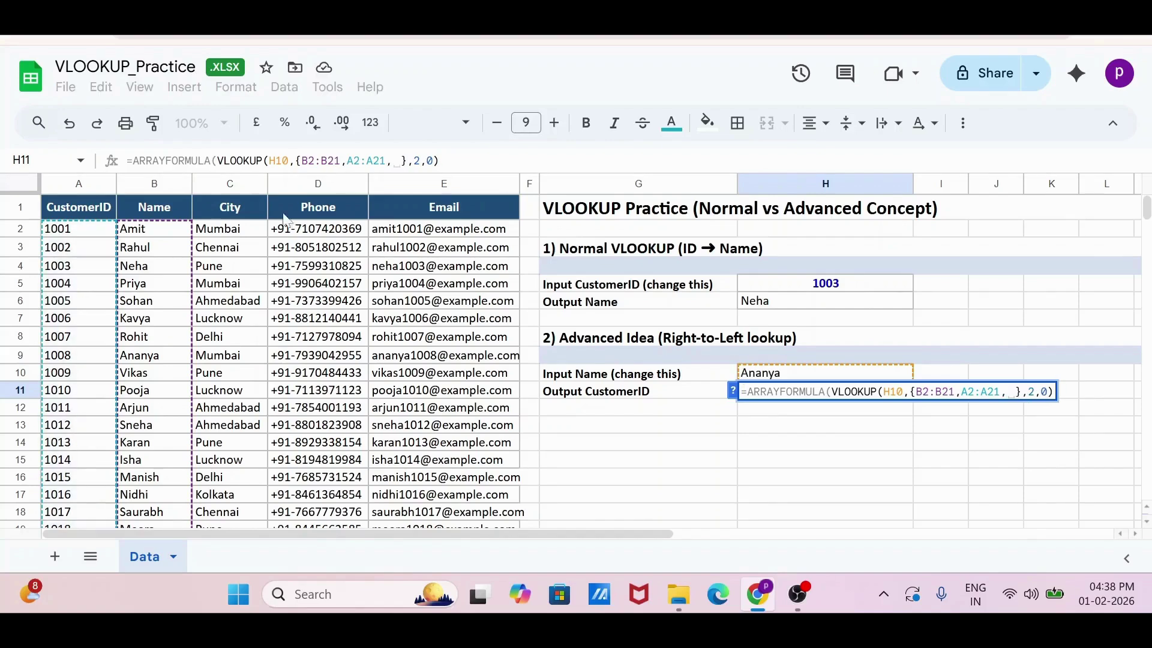
drag(228, 229, 228, 493)
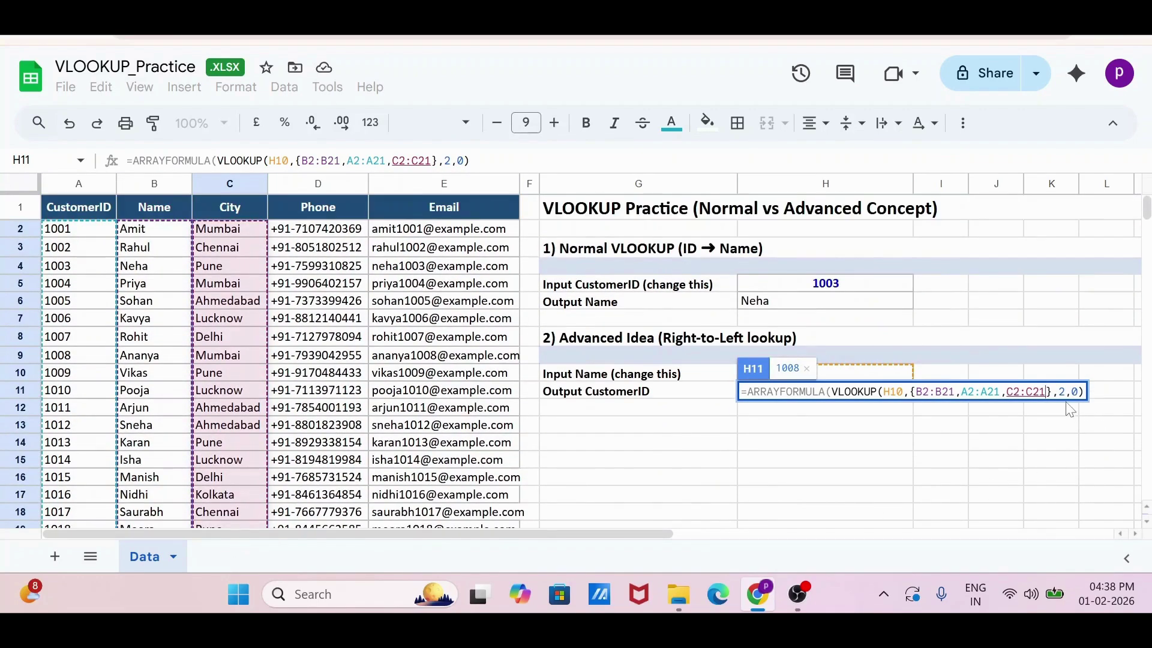
Set the H11 formula's column index to the array {2,3} so it returns both CustomerID and City
click(1064, 392)
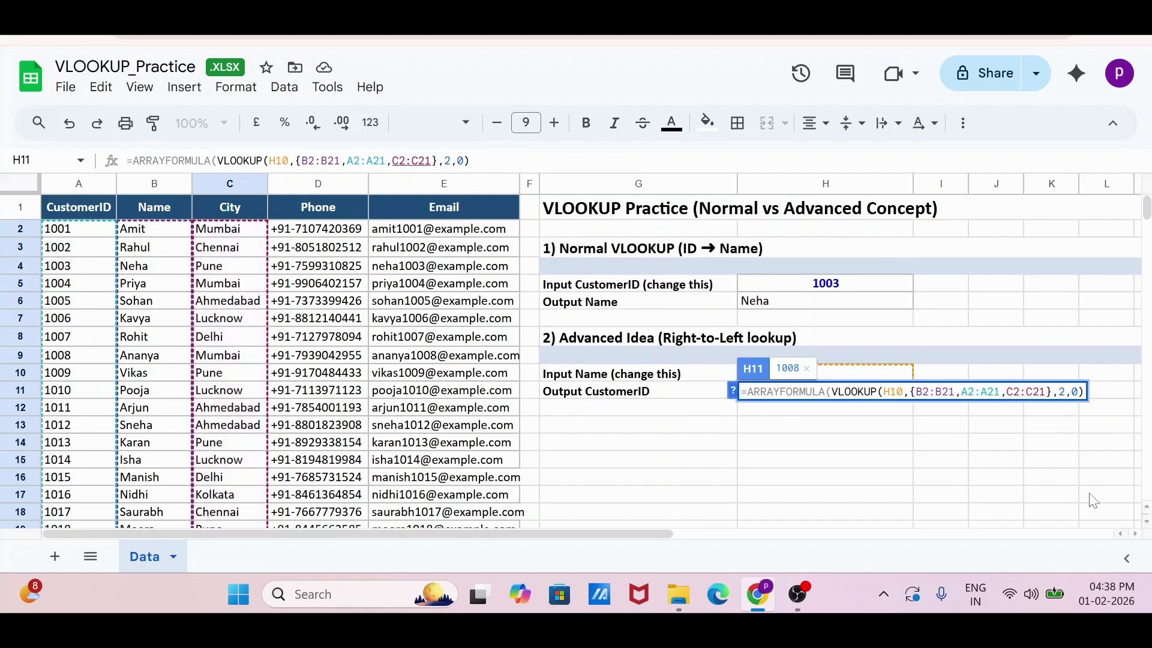
text({)
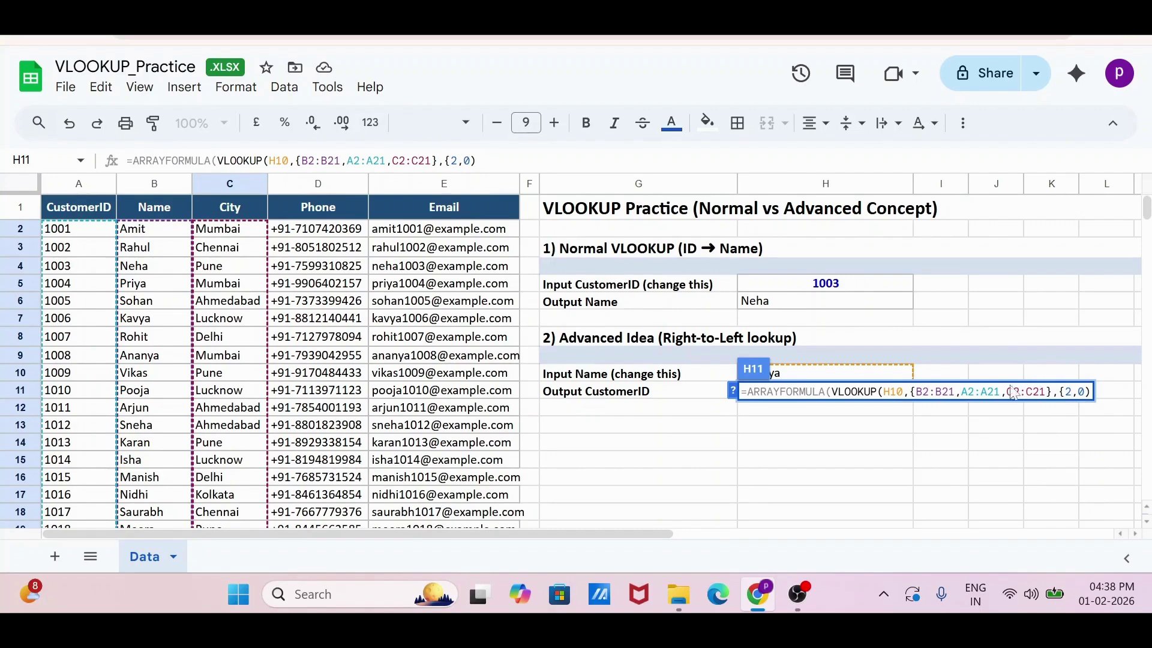
text(,)
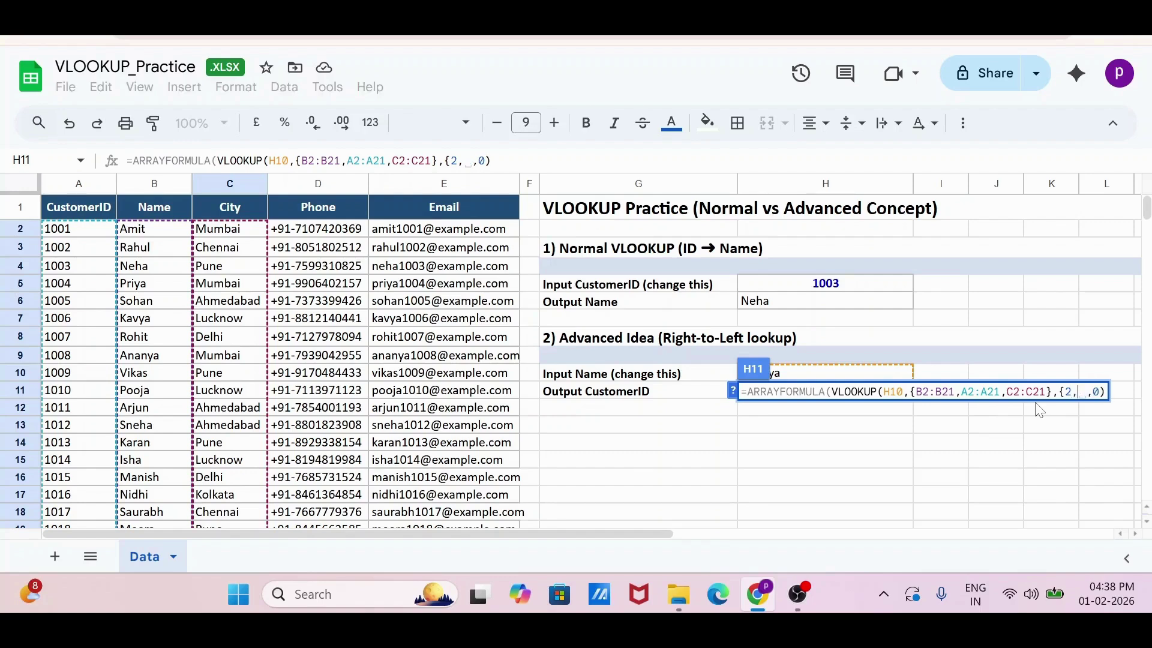
text(3)
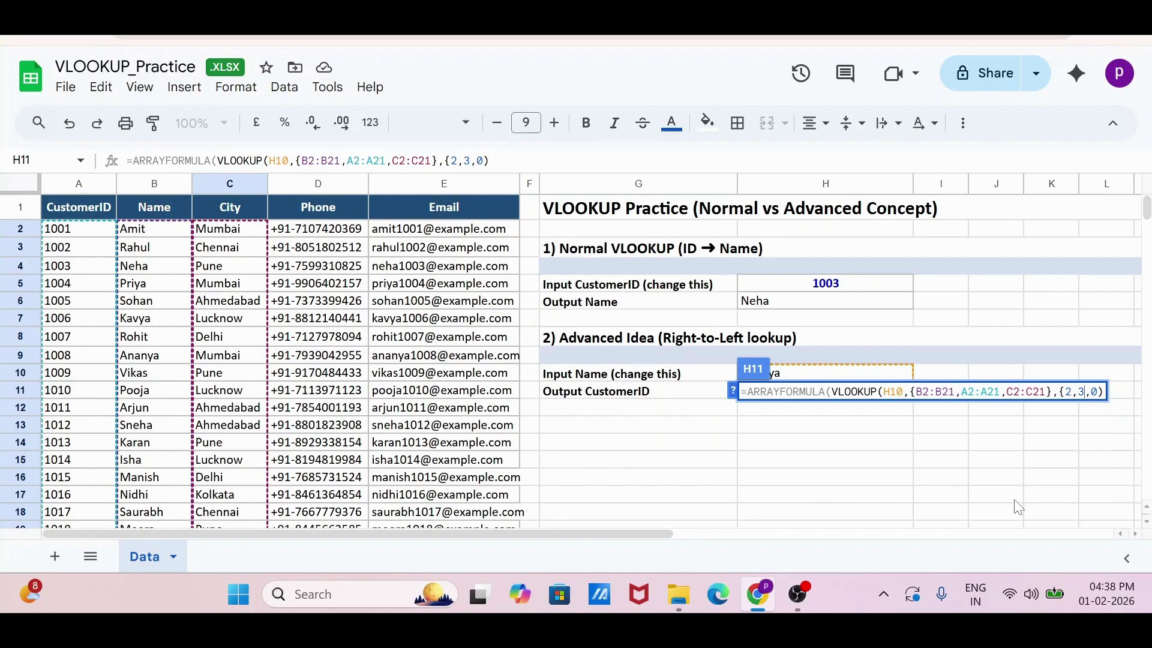
text(})
key(Return)
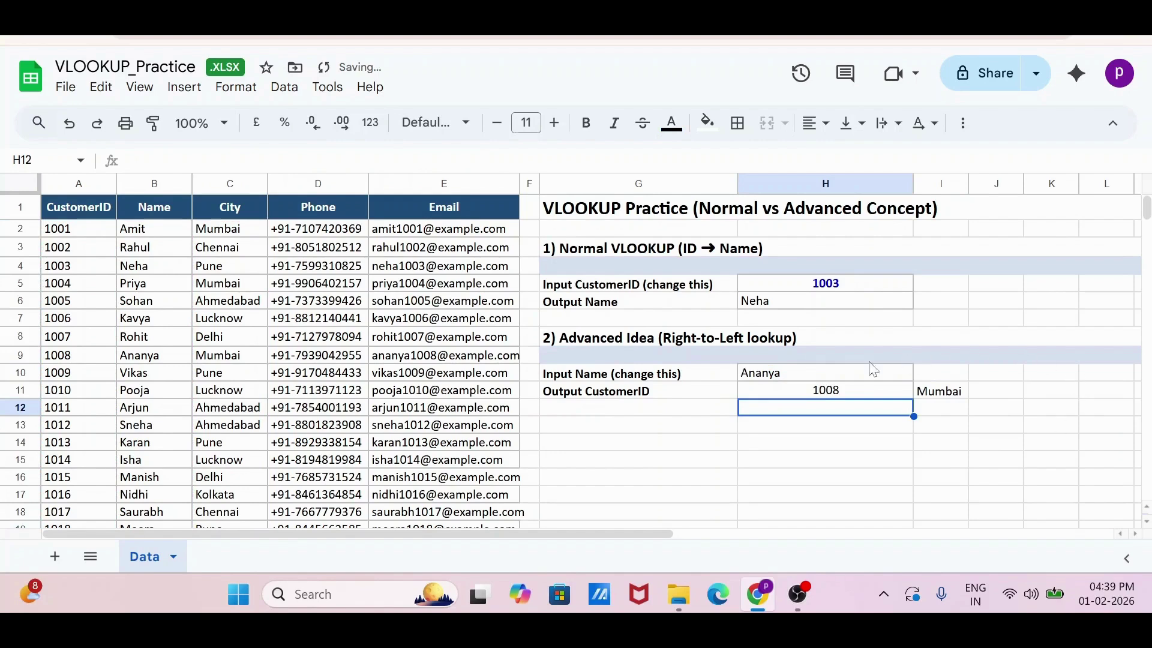
Compare the input name in H10 with the returned CustomerID in H11 and city in I11
click(837, 367)
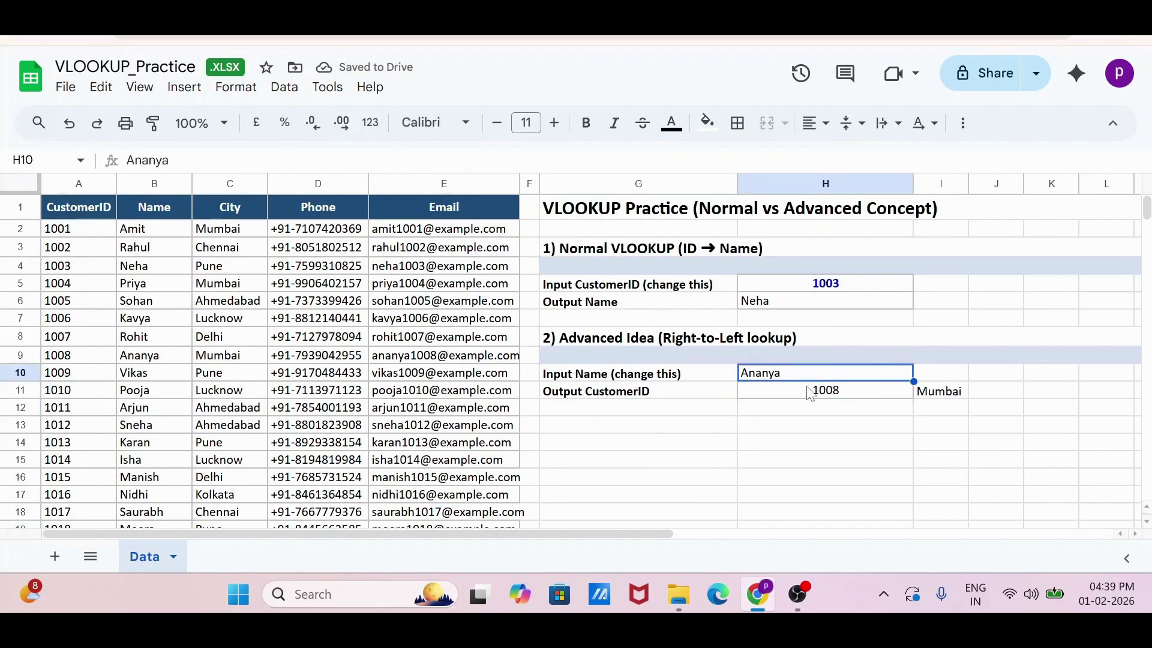
click(807, 388)
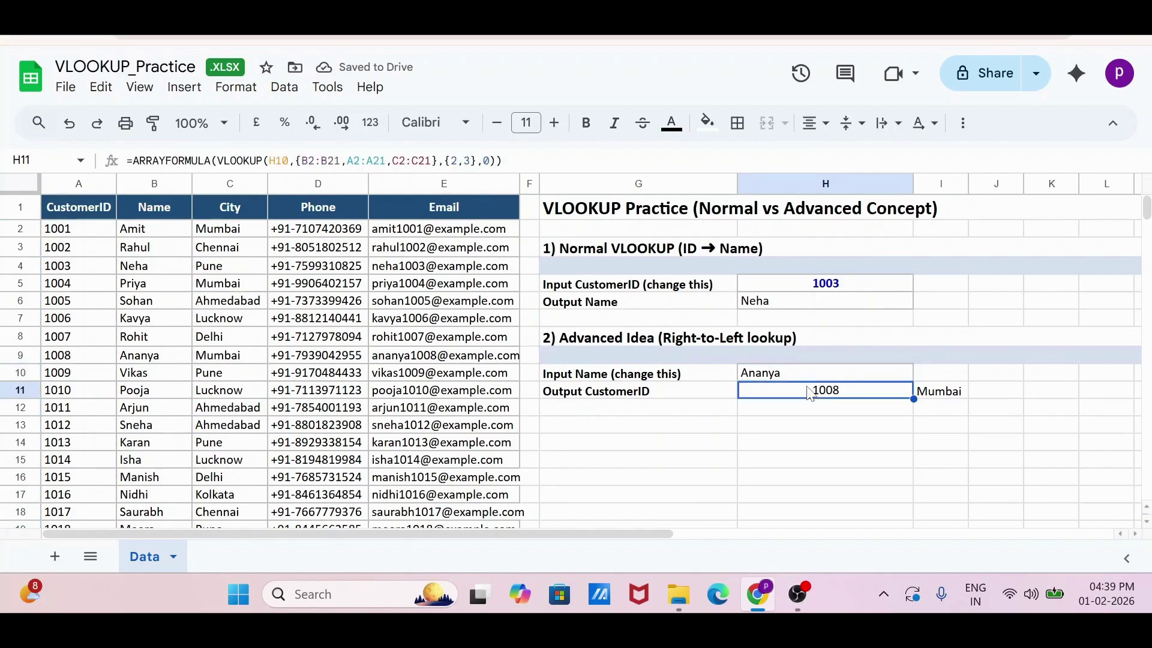
click(941, 397)
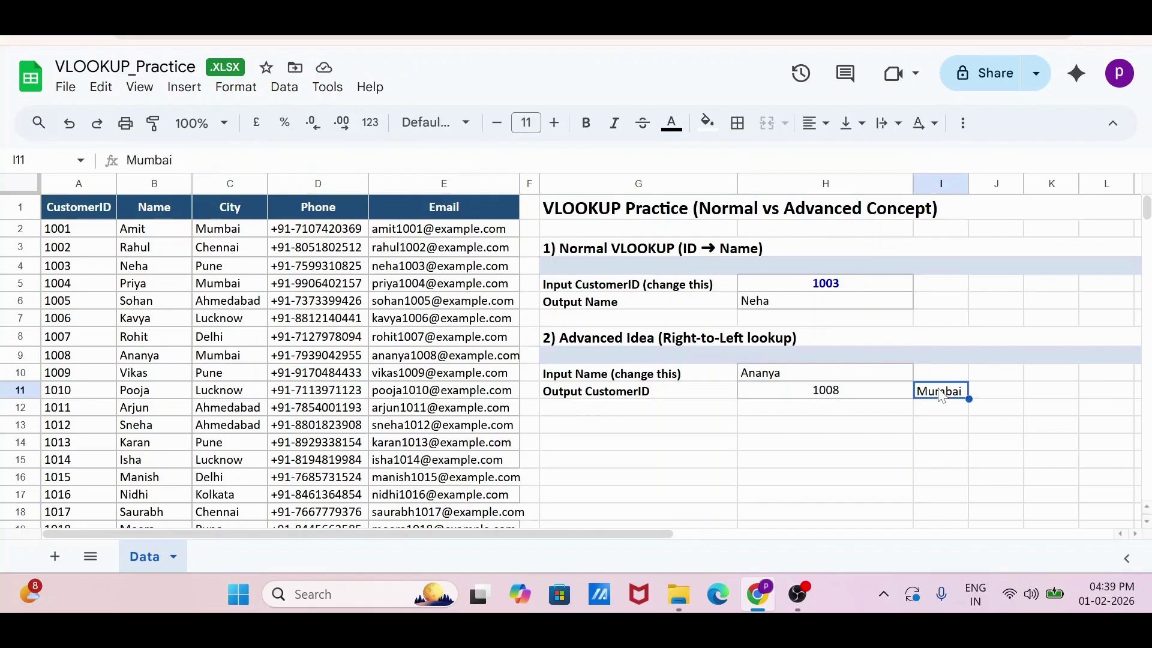
click(826, 397)
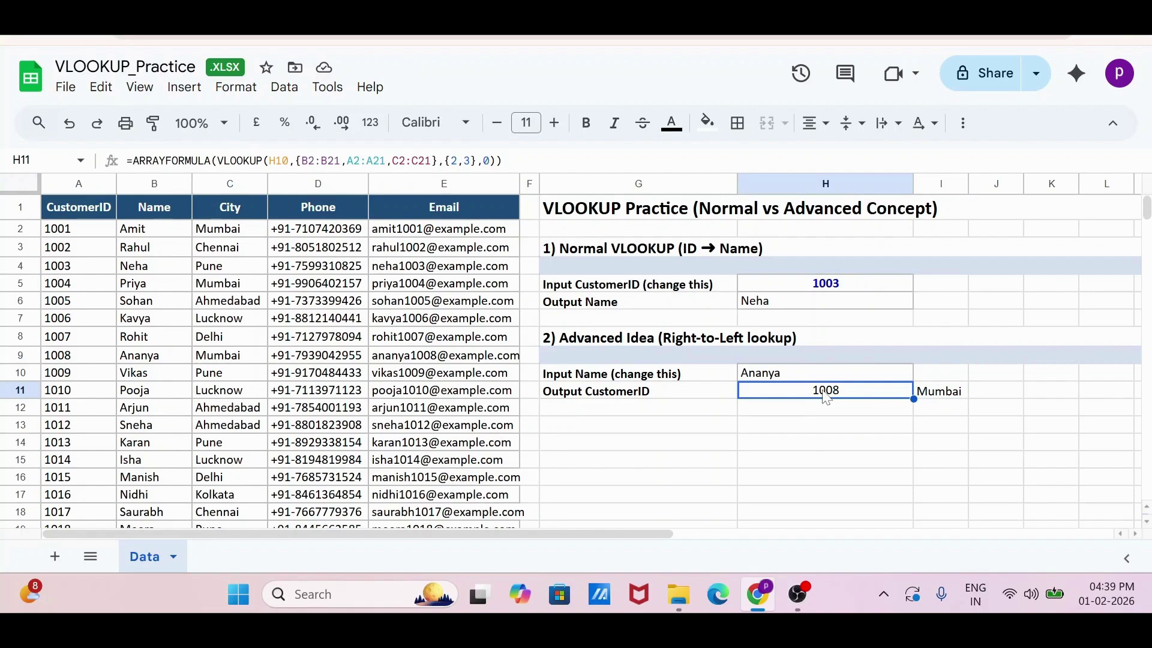